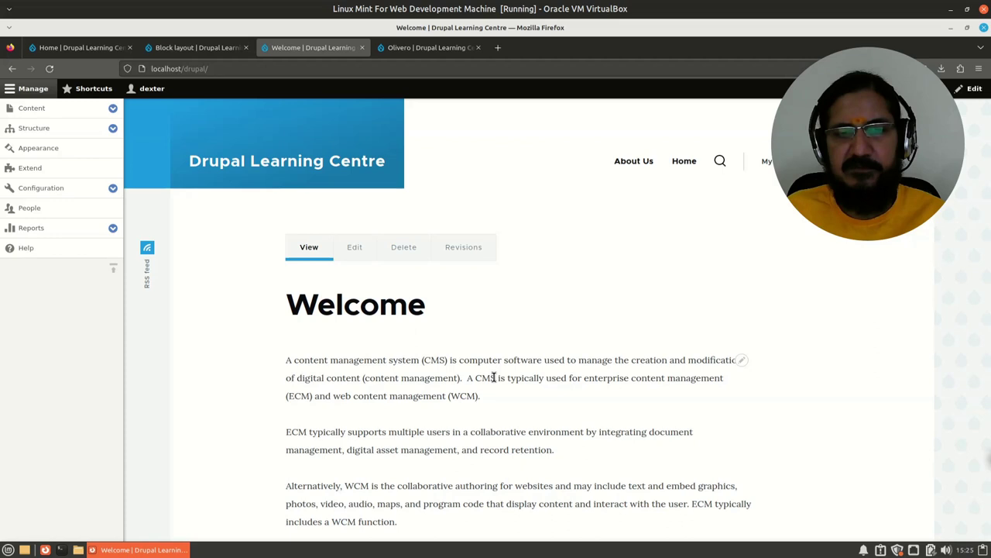
# Step: Browse the Welcome page, opening and closing the site search bar
pyautogui.scroll(-5, 496, 348)
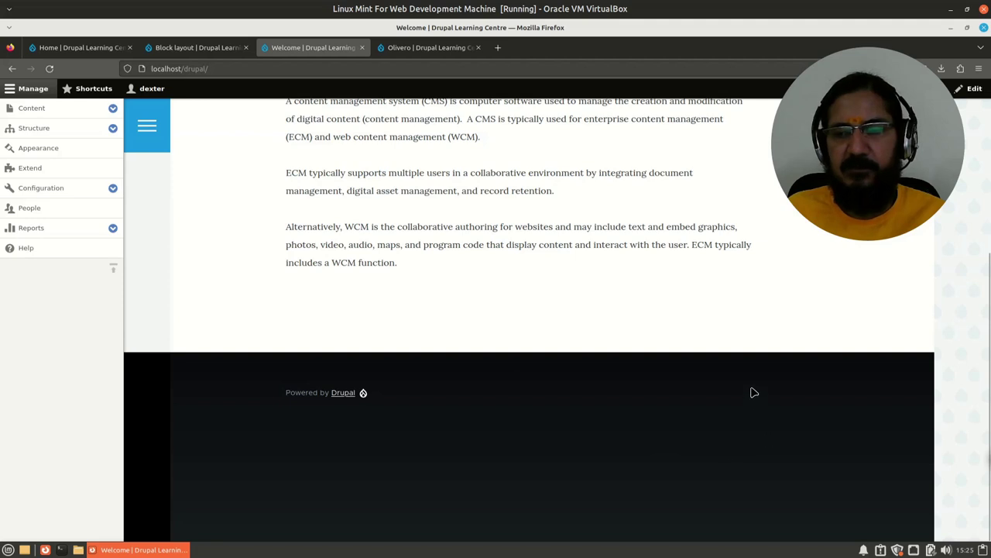
pyautogui.moveTo(747, 425)
pyautogui.scroll(5, 663, 477)
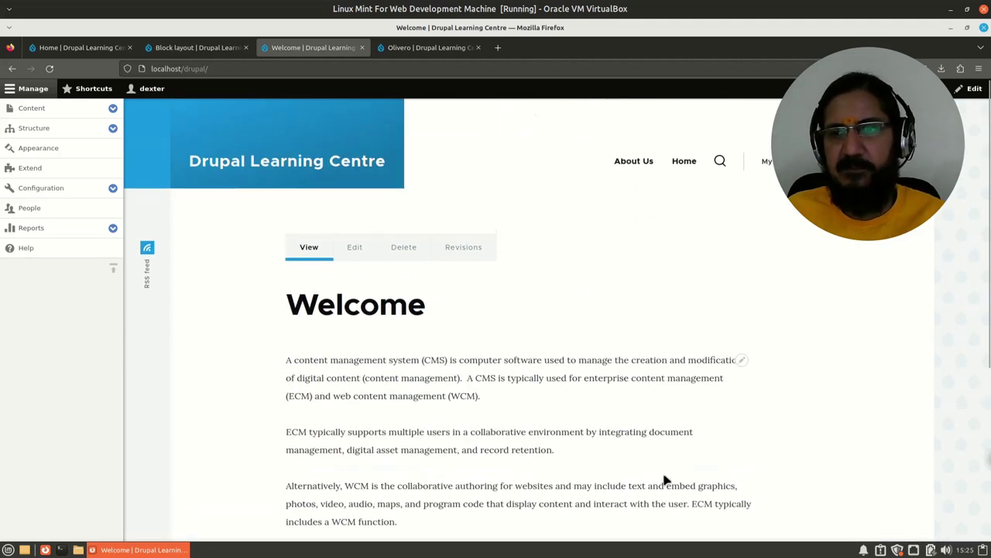
pyautogui.moveTo(870, 210); pyautogui.dragTo(880, 387)
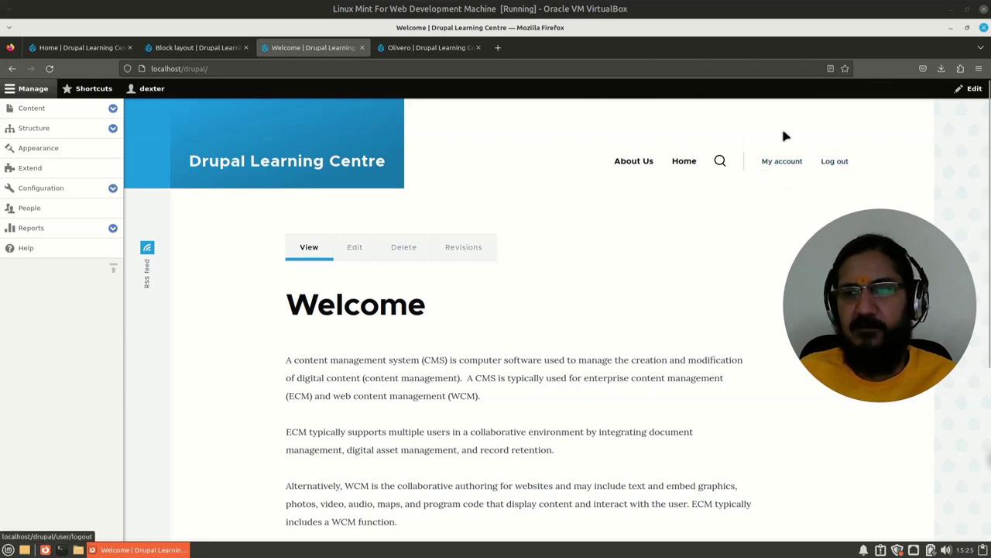
pyautogui.moveTo(844, 147)
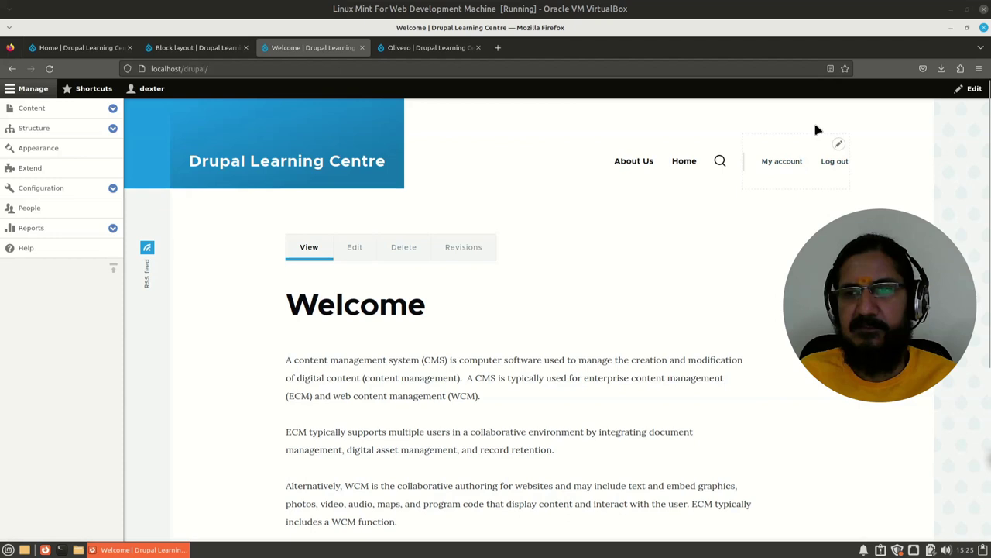
pyautogui.moveTo(790, 170)
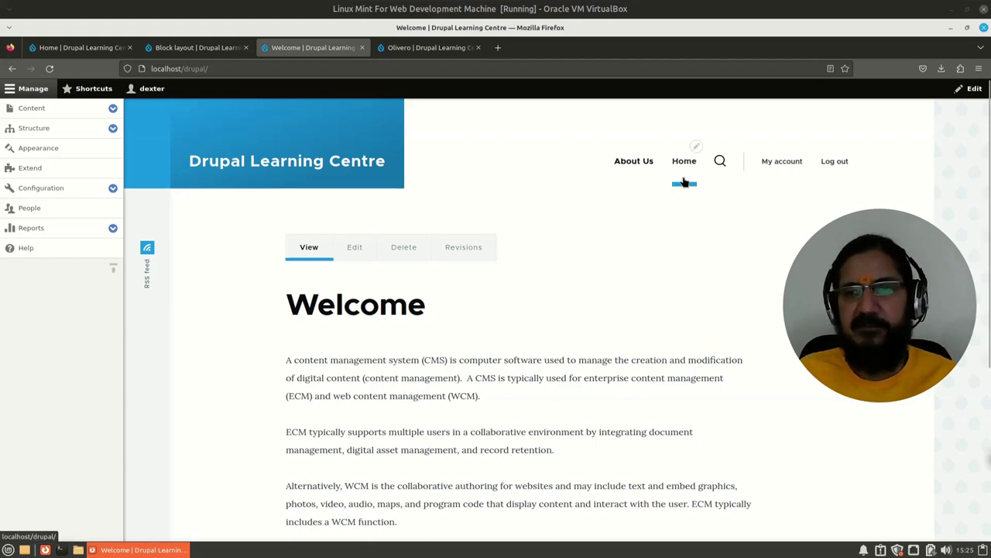
pyautogui.scroll(-1, 370, 362)
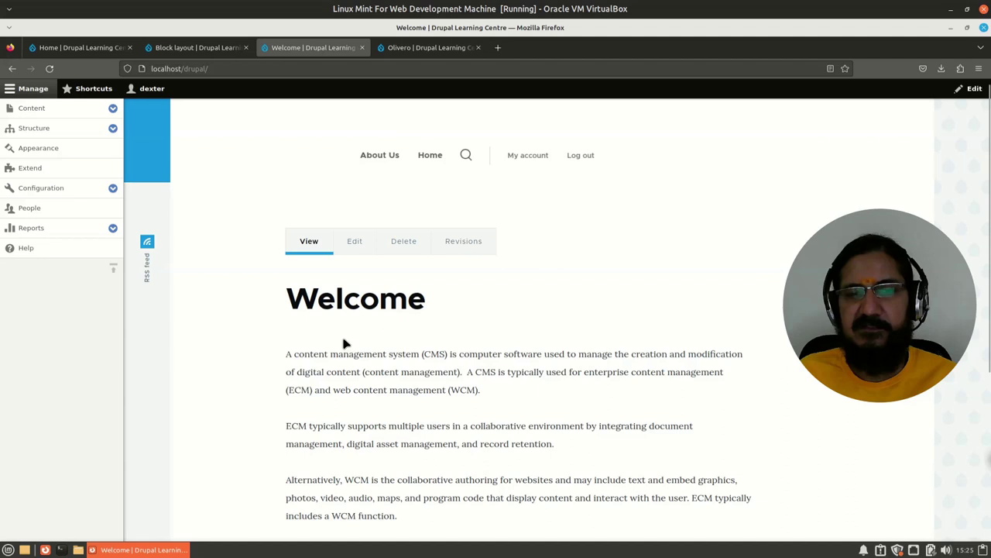
pyautogui.scroll(1, 343, 343)
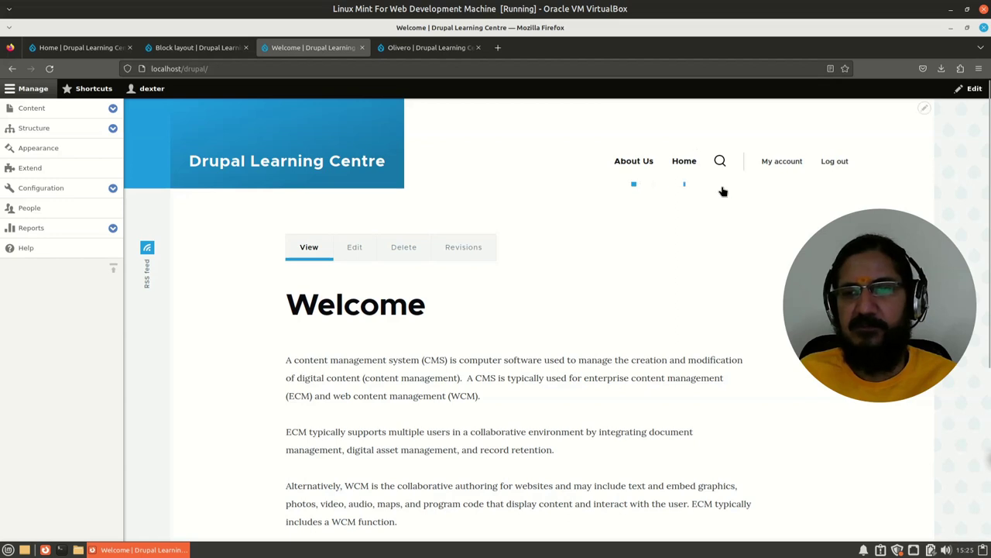
pyautogui.click(721, 162)
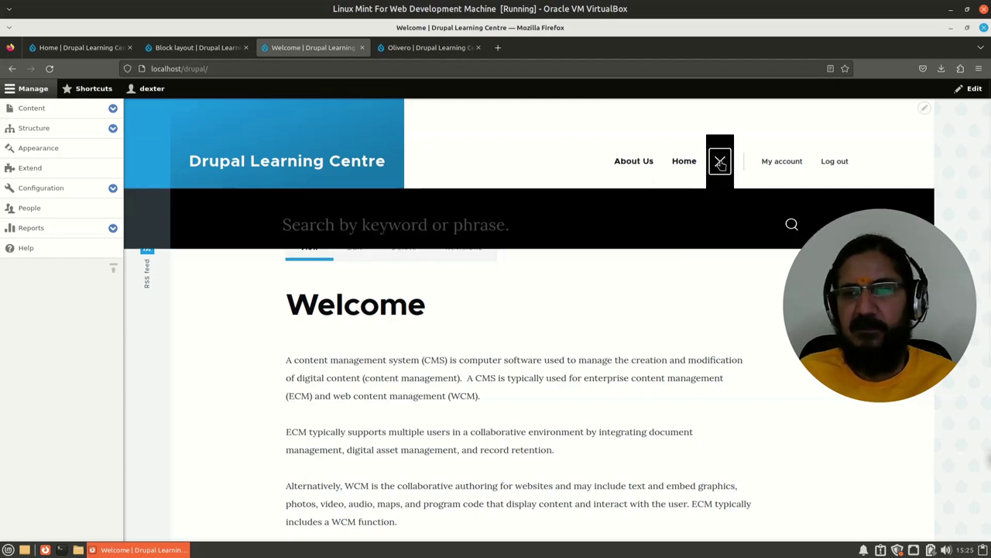
pyautogui.click(721, 162)
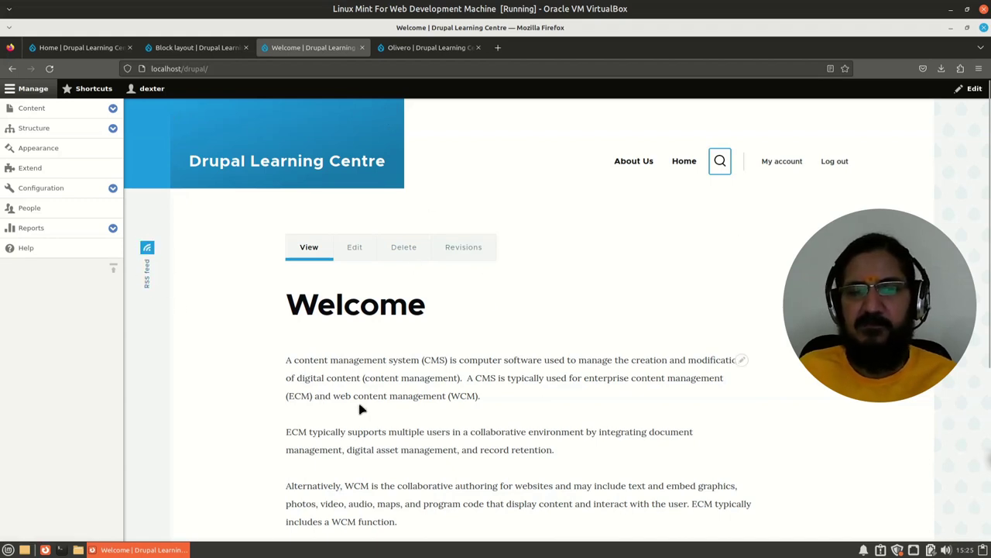
# Step: Preview the Olivero block region demonstration, then view the Block types list under Structure
pyautogui.click(200, 47)
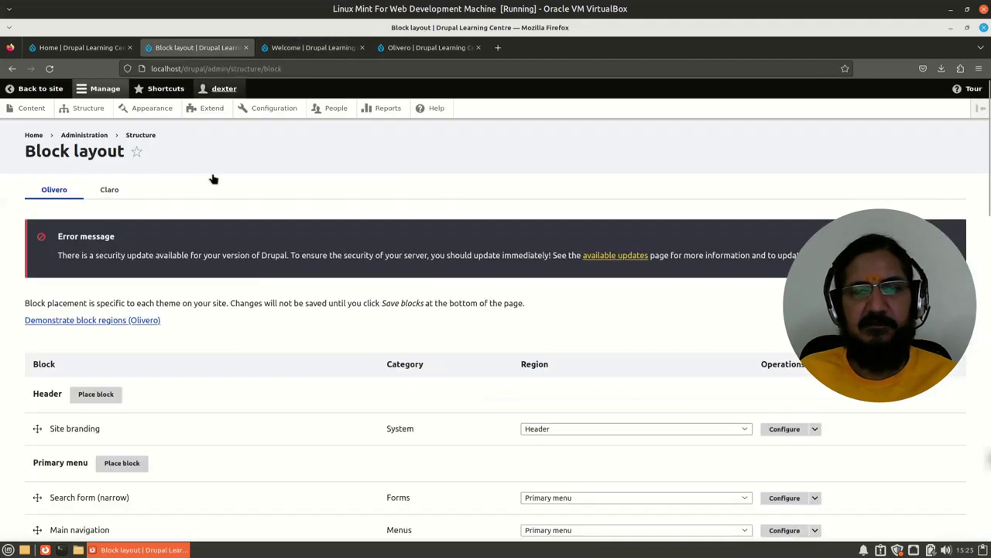
pyautogui.click(133, 320)
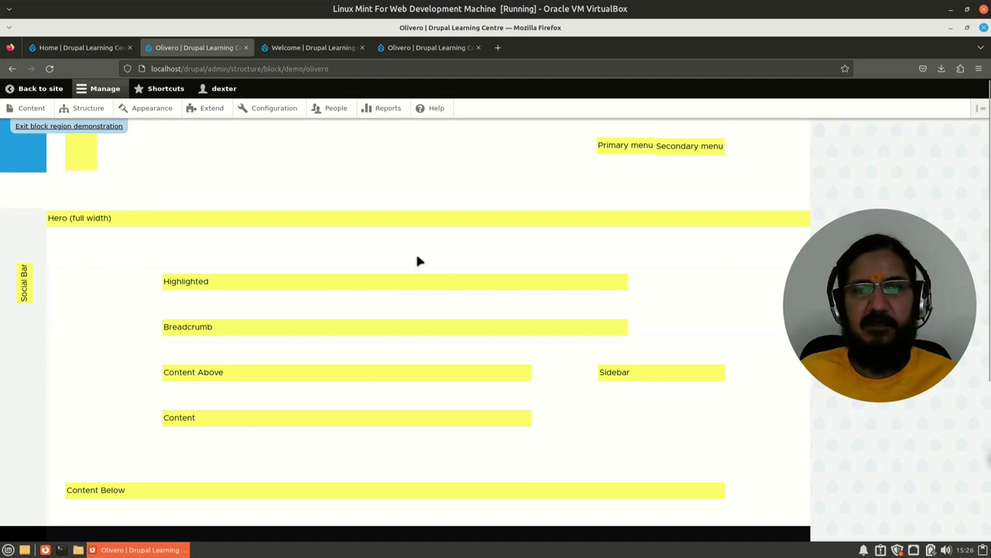
pyautogui.click(82, 108)
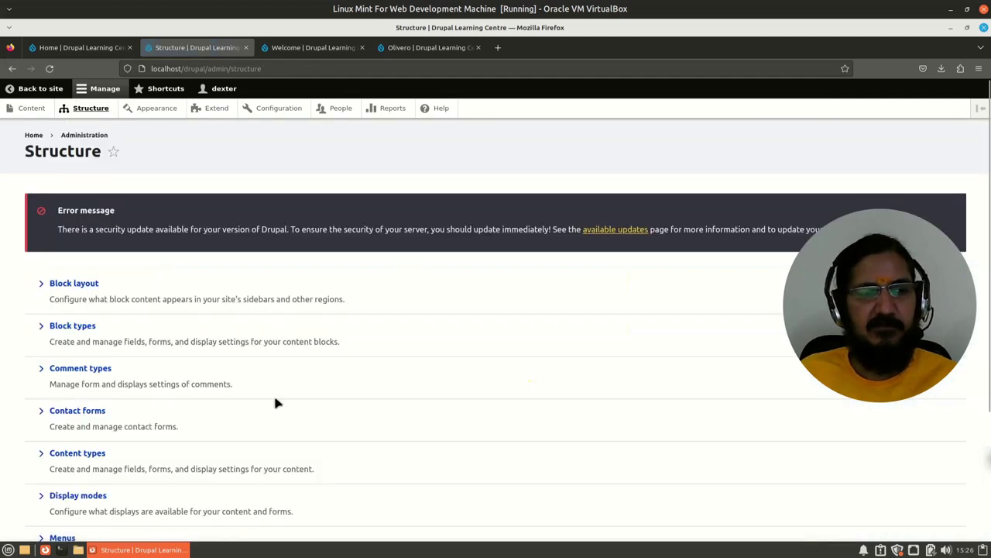
pyautogui.scroll(-1, 276, 400)
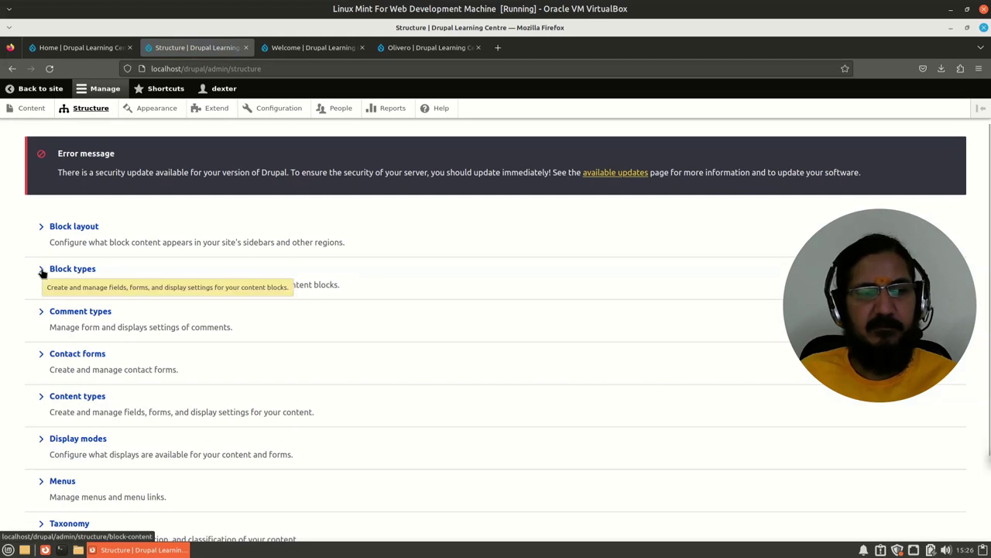
pyautogui.click(44, 270)
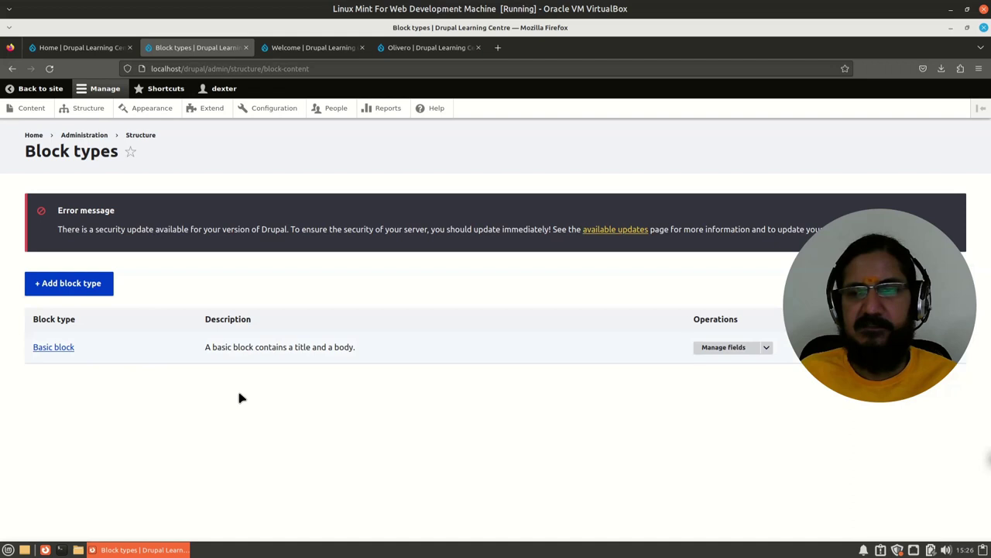
# Step: Return through Administration > Structure to the Olivero Block layout page
pyautogui.click(94, 136)
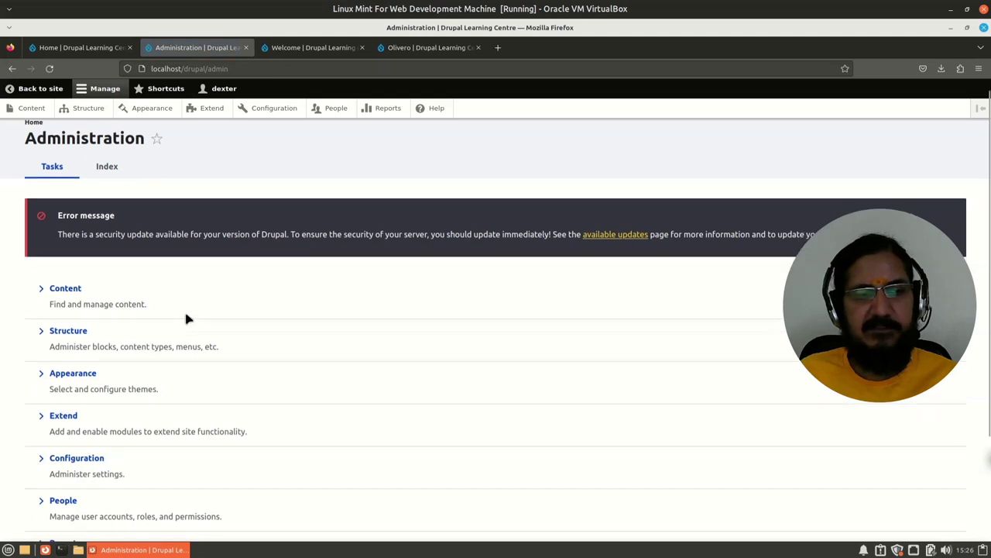
pyautogui.scroll(-1, 186, 317)
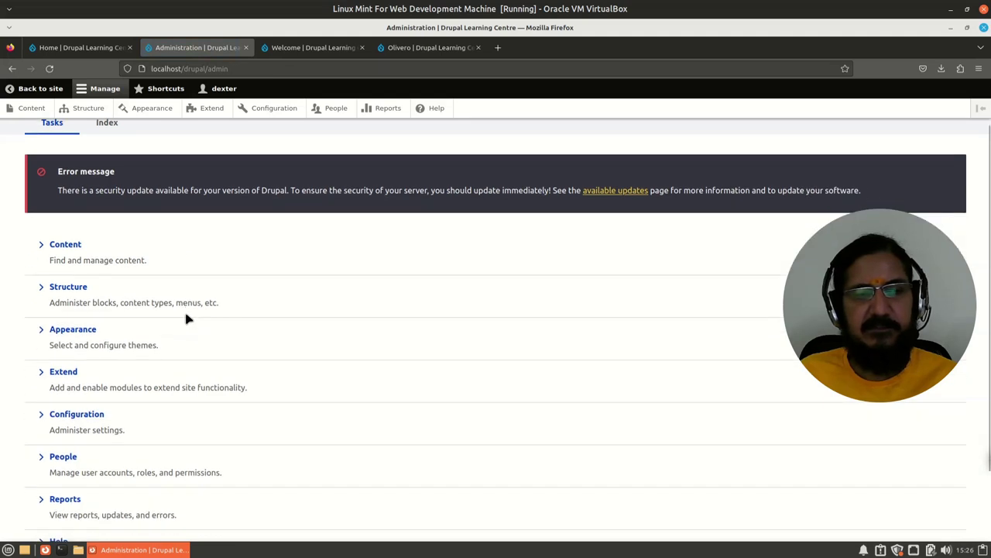
pyautogui.click(59, 287)
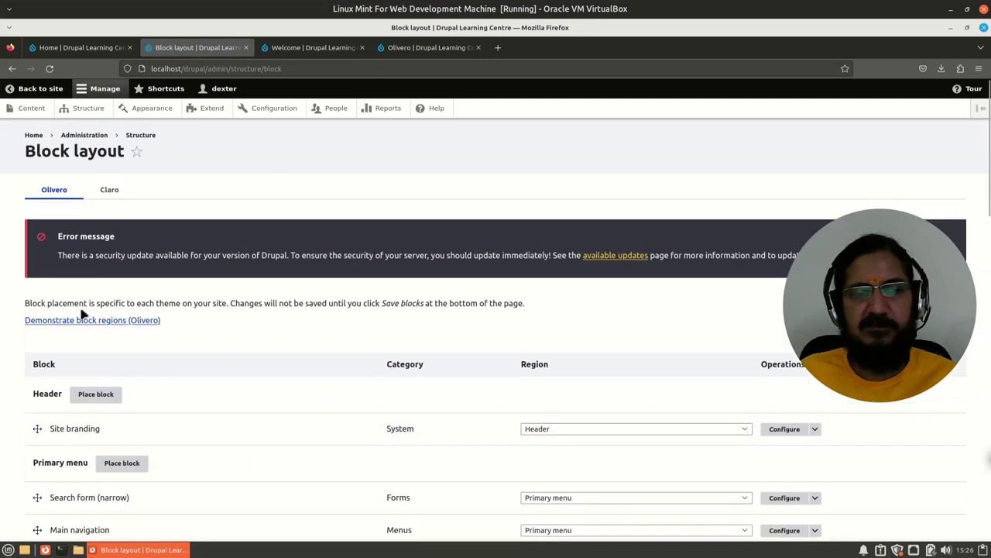
# Step: Scroll the Block layout down to see which blocks sit in Footer Bottom
pyautogui.scroll(-1, 214, 446)
pyautogui.scroll(-2, 214, 446)
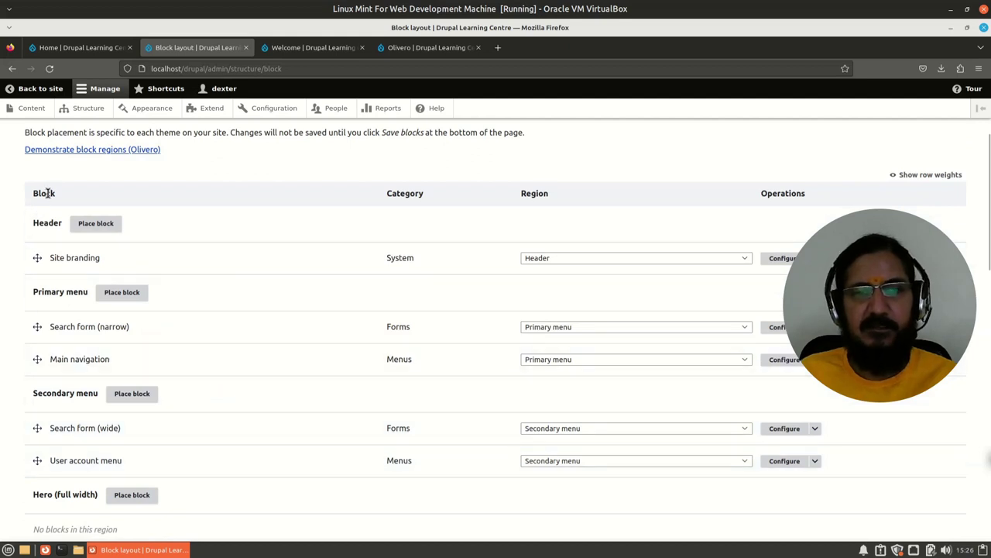
pyautogui.scroll(-4, 41, 350)
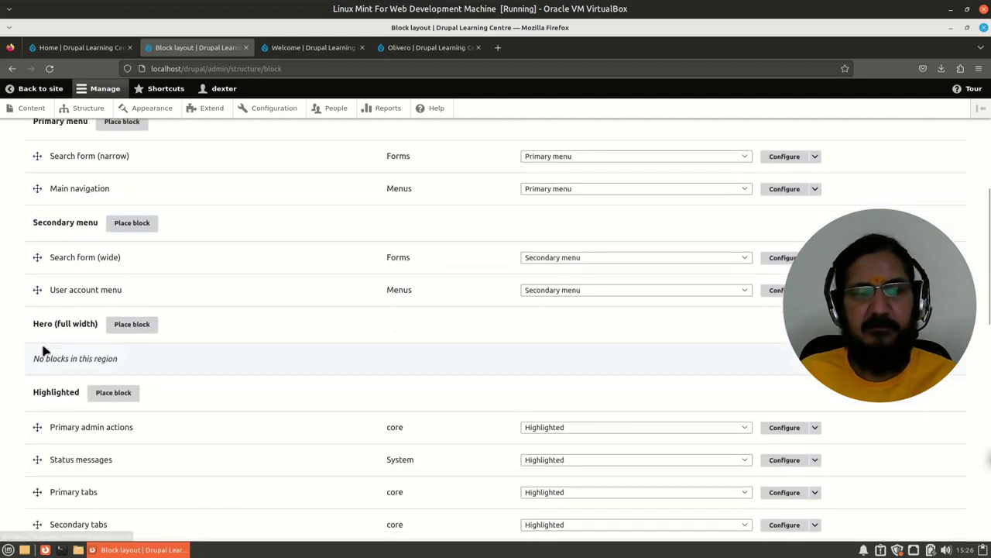
pyautogui.scroll(3, 44, 350)
pyautogui.scroll(-2, 317, 376)
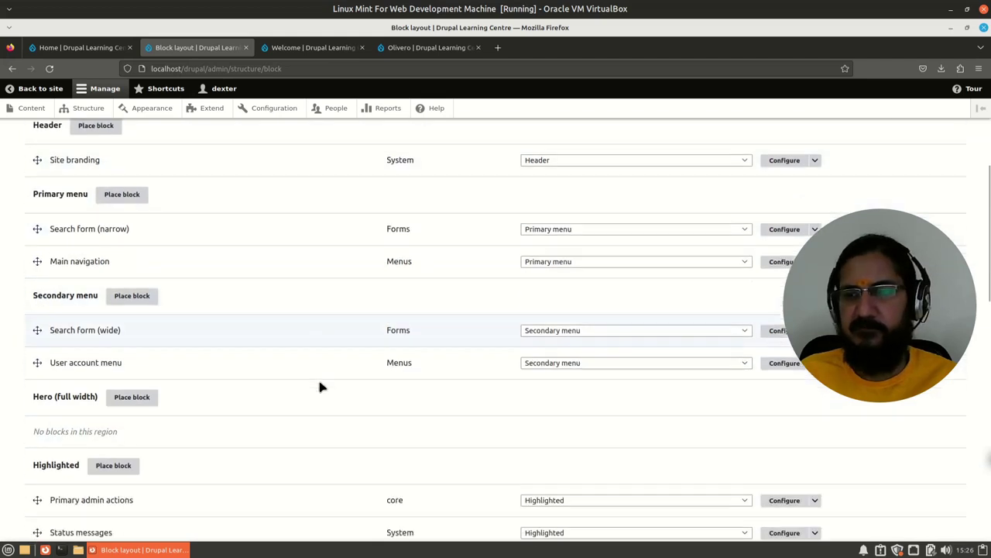
pyautogui.scroll(-7, 315, 383)
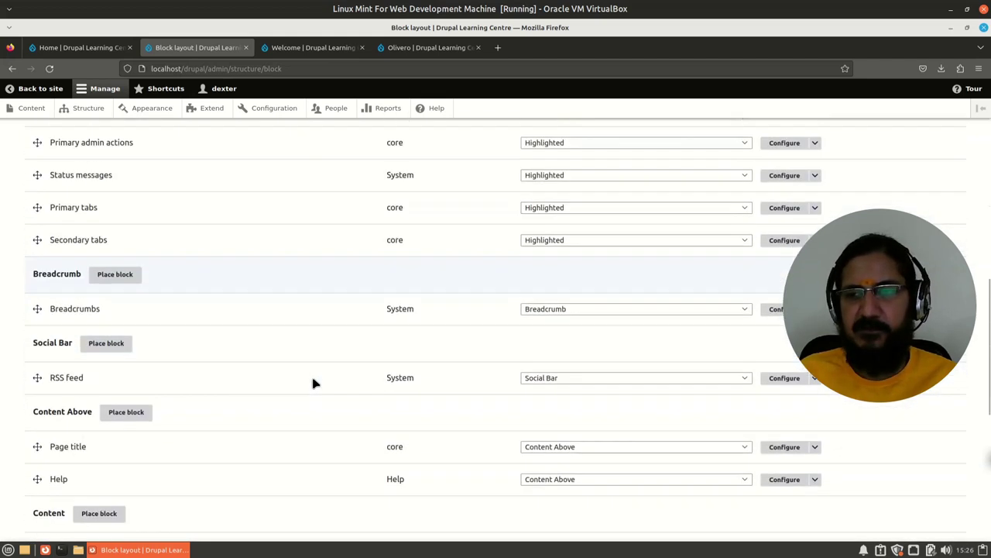
pyautogui.scroll(-4, 308, 379)
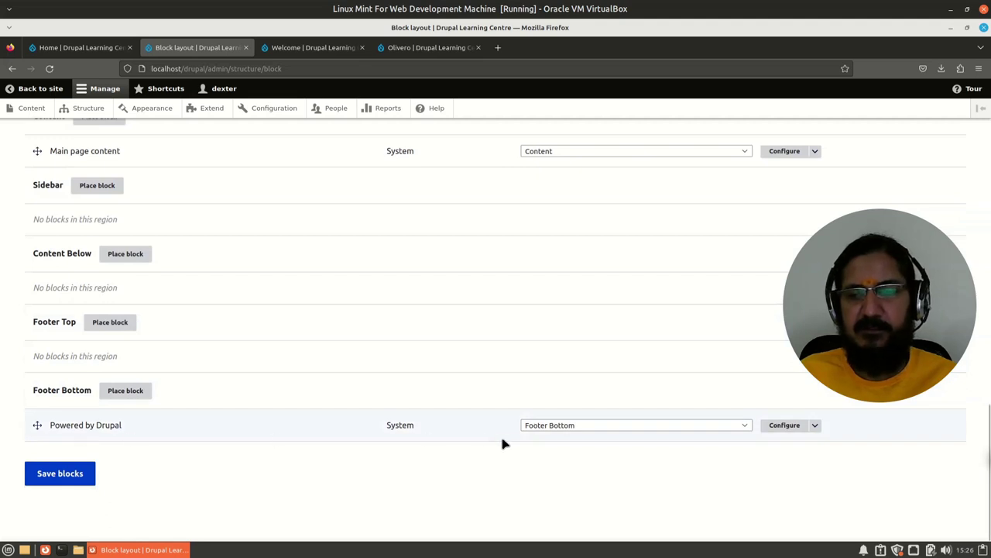
# Step: Leave the region demo via Back to site and inspect the Welcome page footer
pyautogui.click(404, 48)
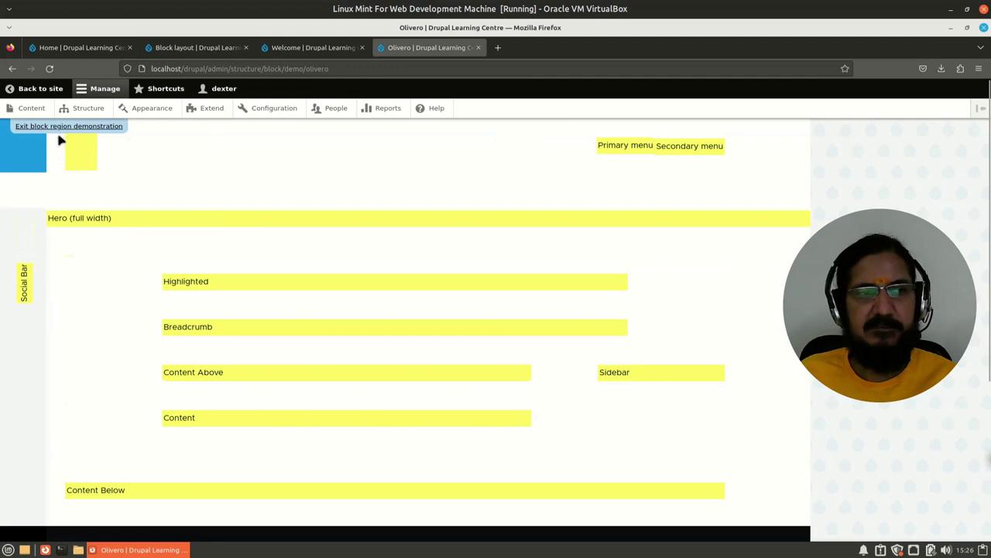
pyautogui.click(43, 90)
pyautogui.scroll(-5, 407, 313)
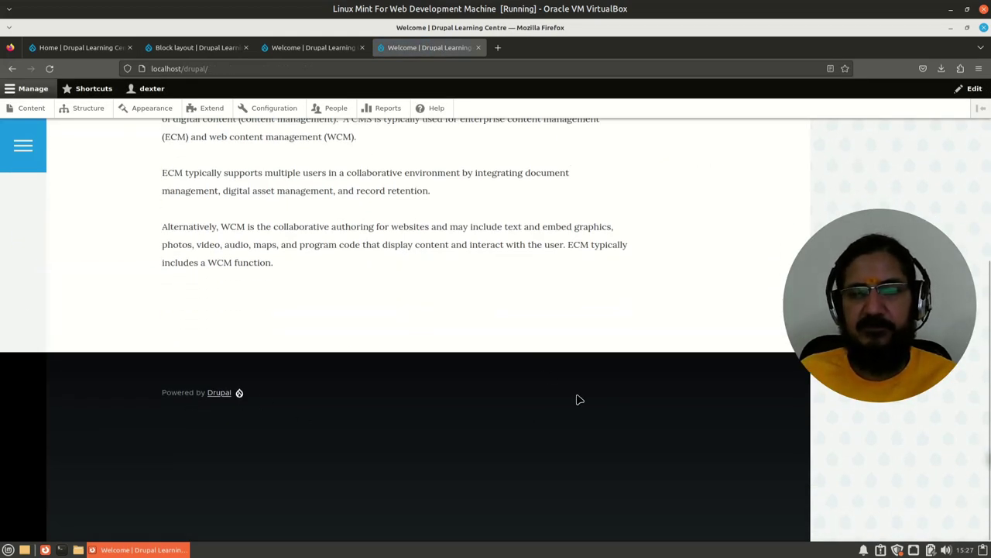
pyautogui.scroll(2, 763, 498)
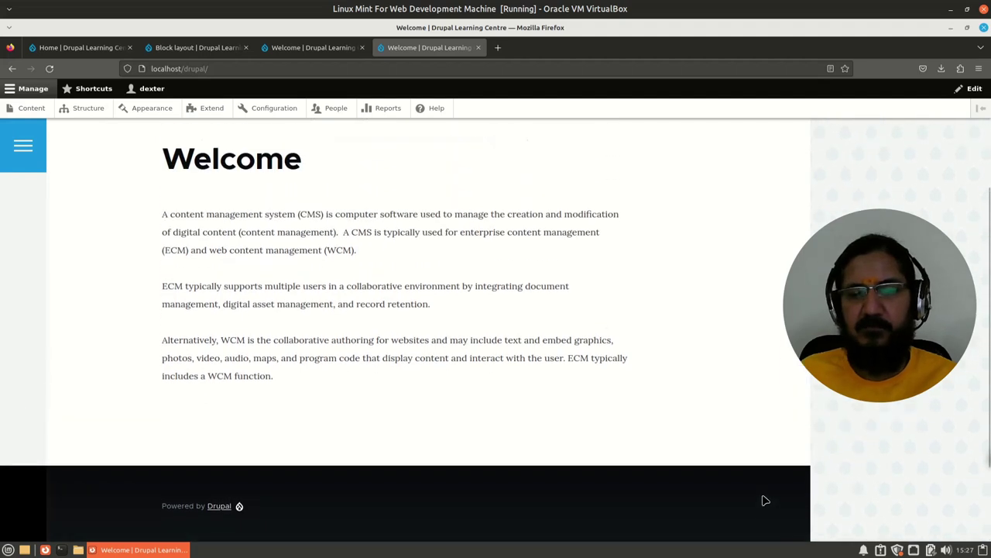
pyautogui.scroll(-1, 764, 498)
pyautogui.scroll(1, 681, 472)
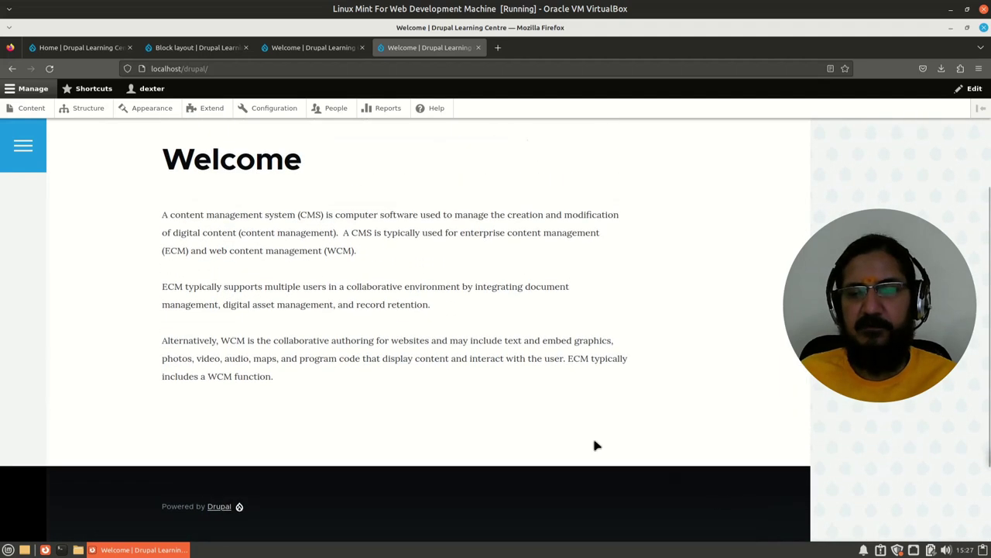
# Step: Review empty Sidebar, Content Below and Footer Top, and Powered by Drupal in Footer Bottom
pyautogui.click(169, 50)
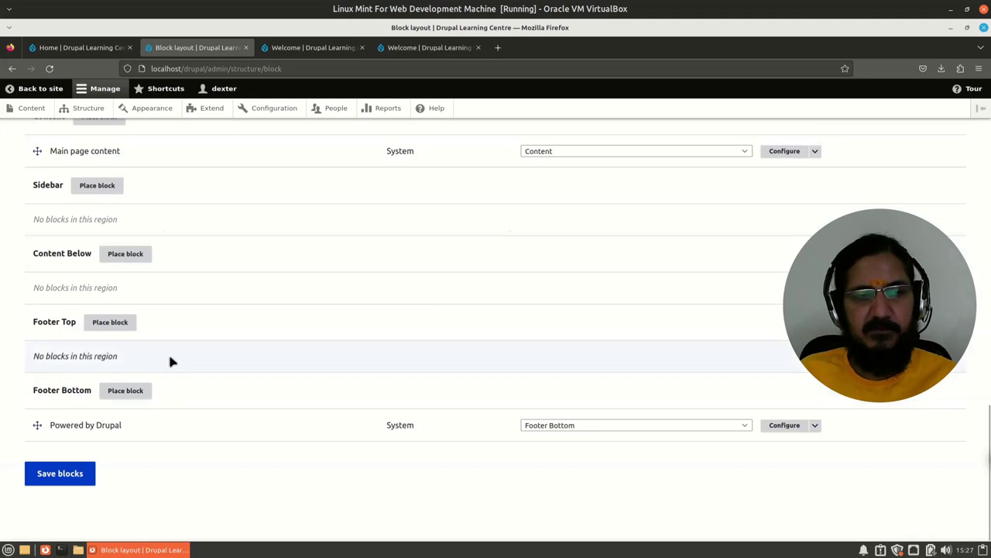
pyautogui.scroll(3, 172, 361)
pyautogui.scroll(-2, 104, 245)
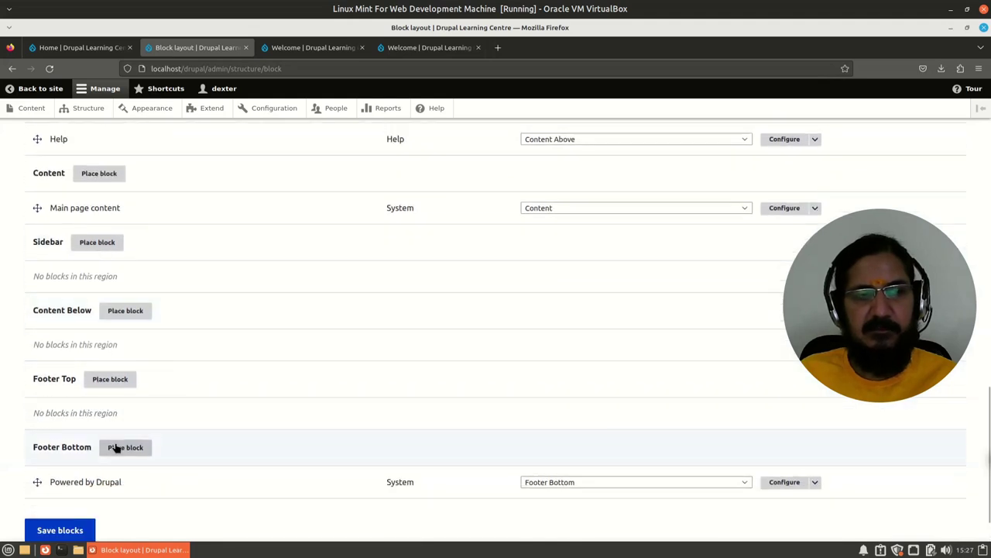
pyautogui.scroll(3, 116, 447)
pyautogui.scroll(-3, 116, 447)
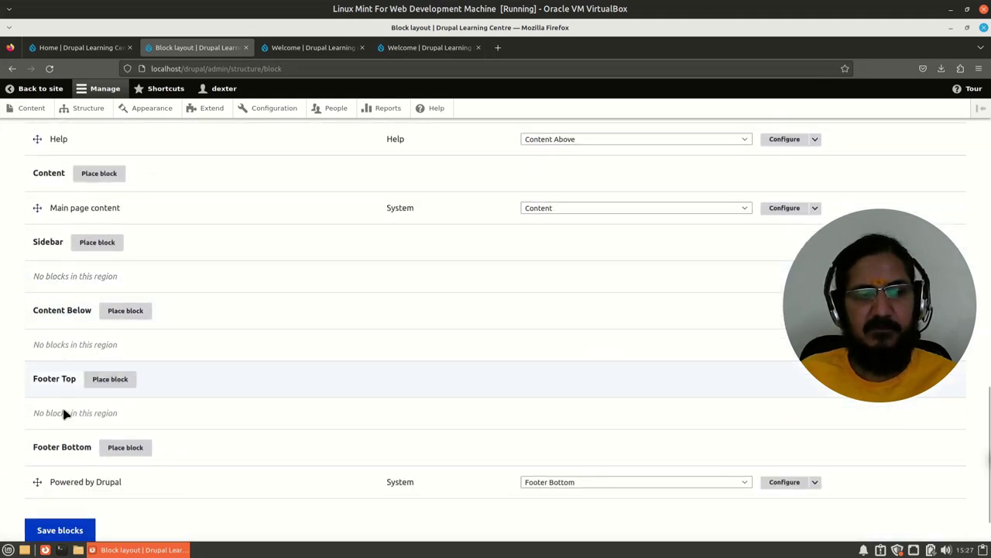
pyautogui.scroll(3, 254, 476)
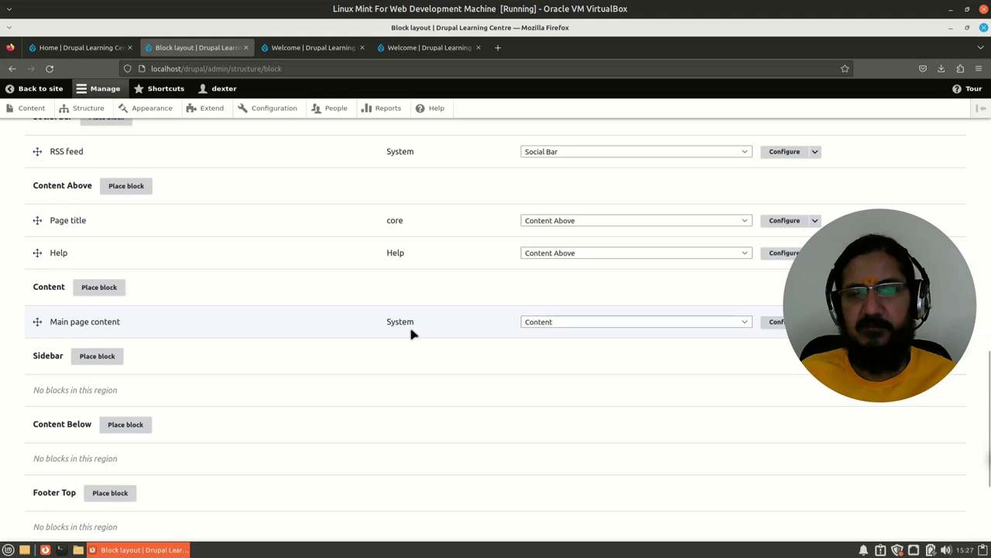
pyautogui.scroll(-5, 412, 333)
pyautogui.scroll(5, 406, 439)
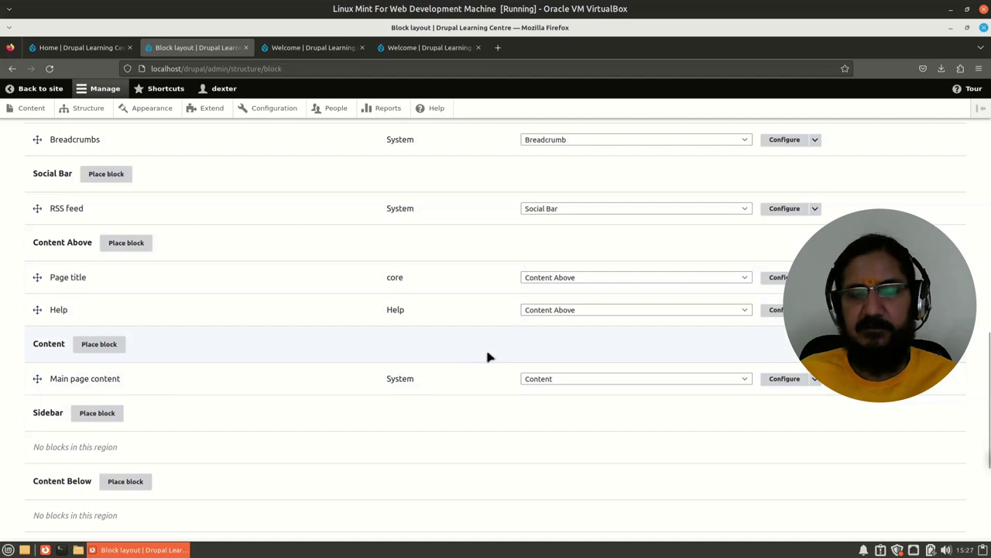
pyautogui.scroll(-4, 489, 356)
pyautogui.scroll(4, 488, 356)
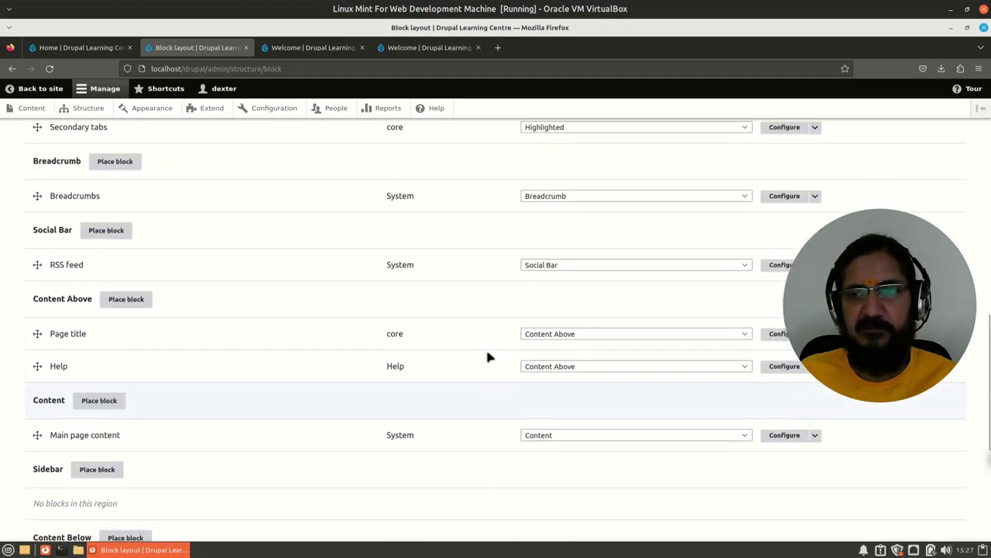
pyautogui.scroll(2, 166, 364)
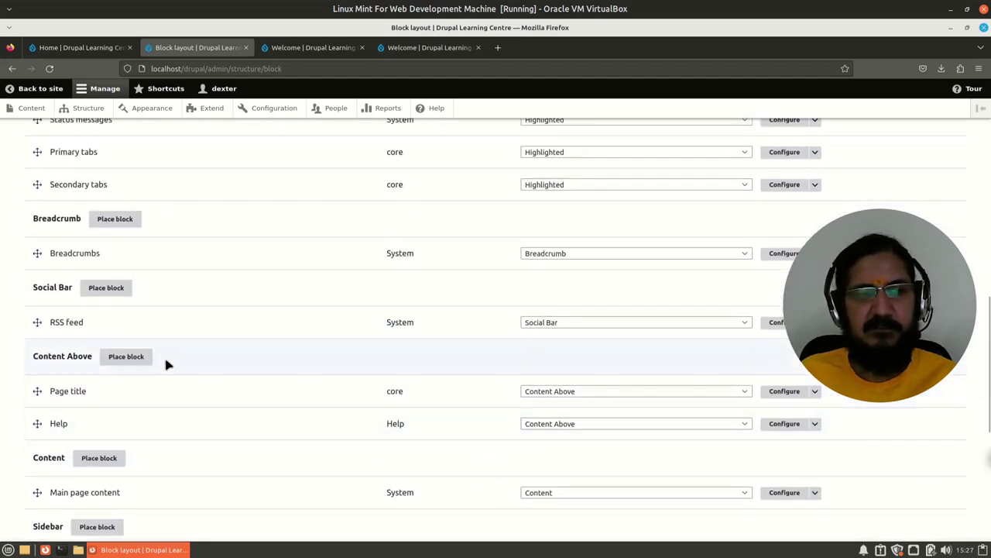
pyautogui.scroll(5, 168, 364)
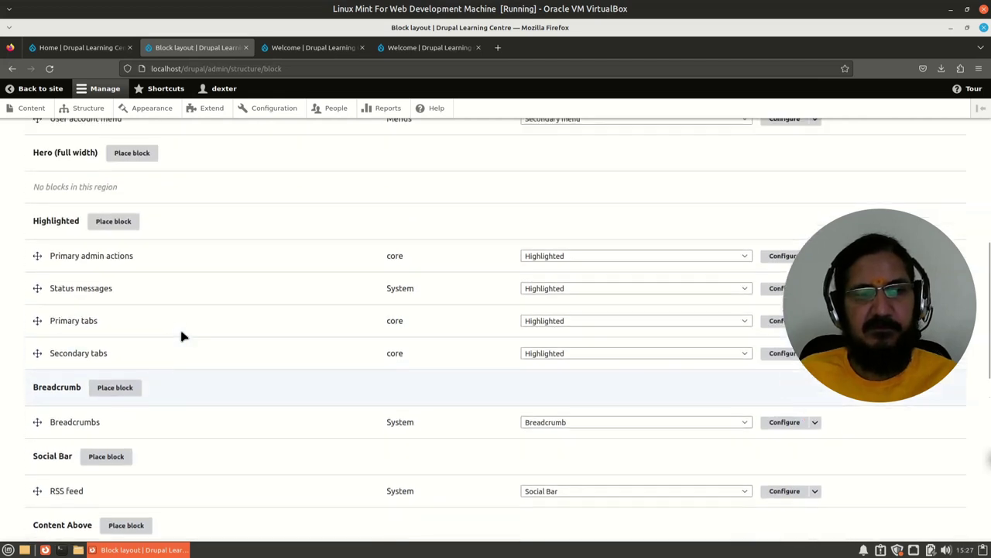
pyautogui.scroll(-15, 181, 335)
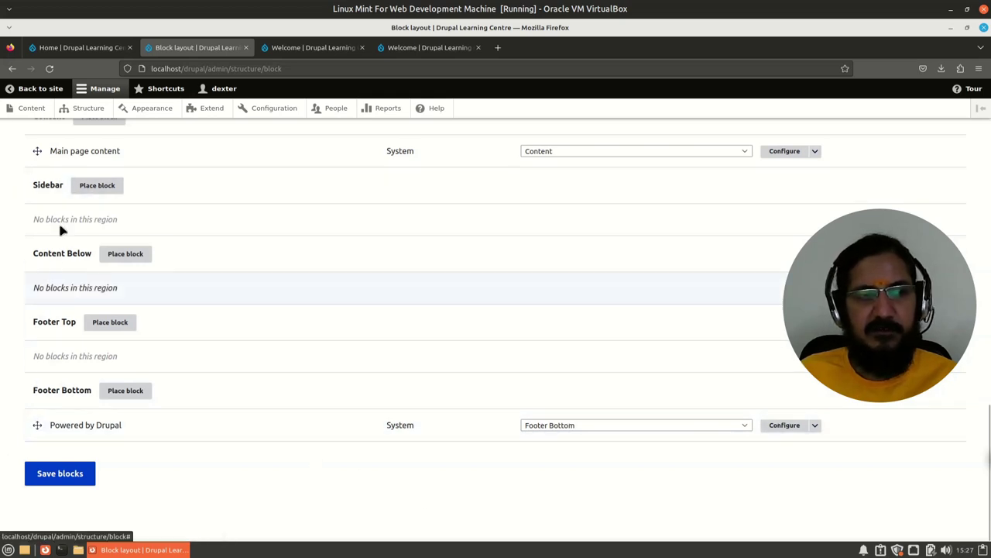
# Step: Drag Powered by Drupal from Footer Bottom into Sidebar and save the blocks
pyautogui.click(601, 426)
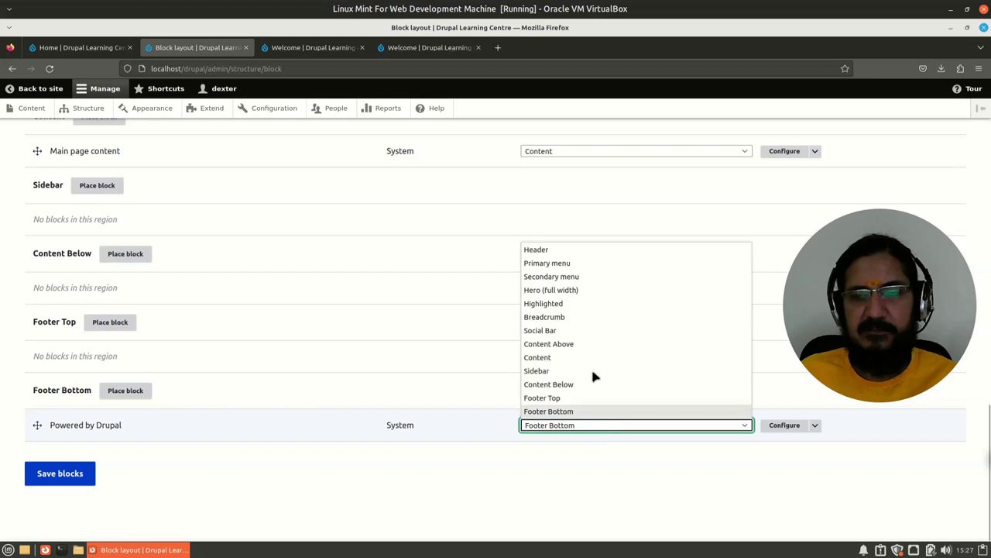
pyautogui.click(571, 423)
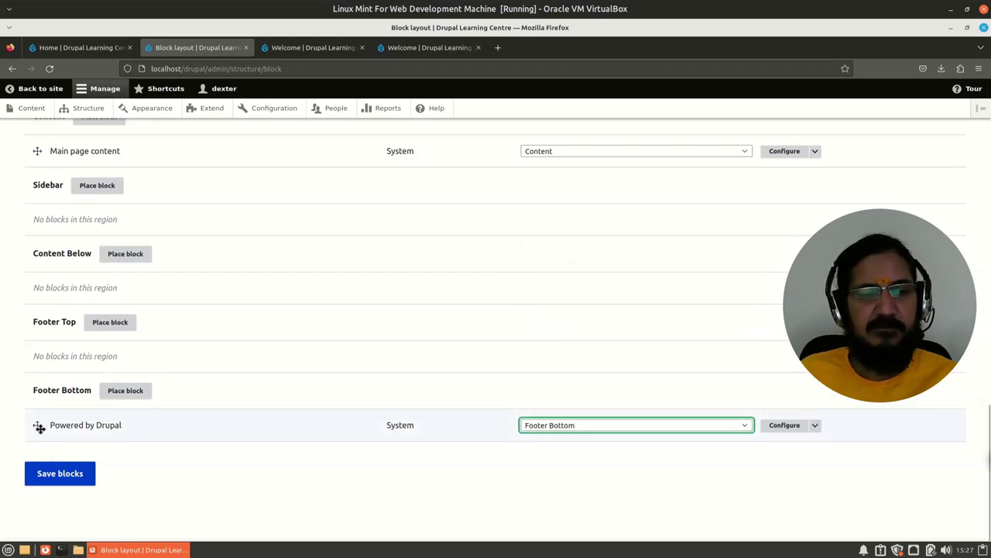
pyautogui.moveTo(38, 425); pyautogui.dragTo(34, 221)
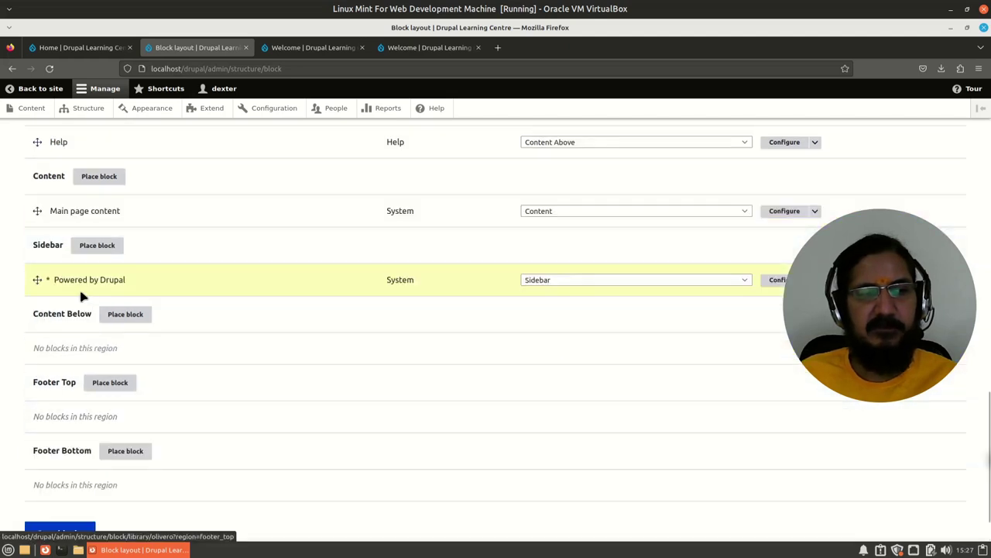
pyautogui.scroll(-2, 68, 494)
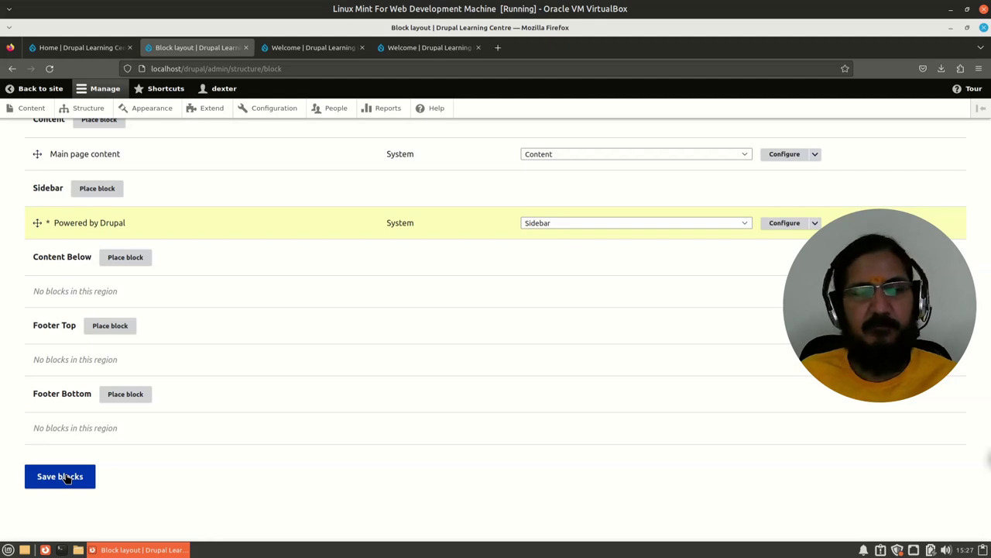
pyautogui.click(67, 478)
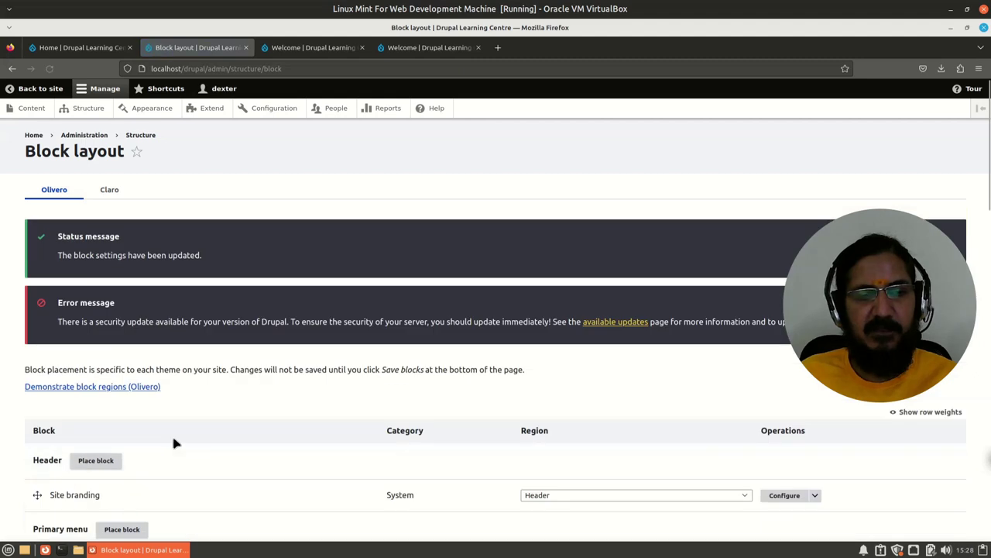
pyautogui.scroll(-10, 179, 458)
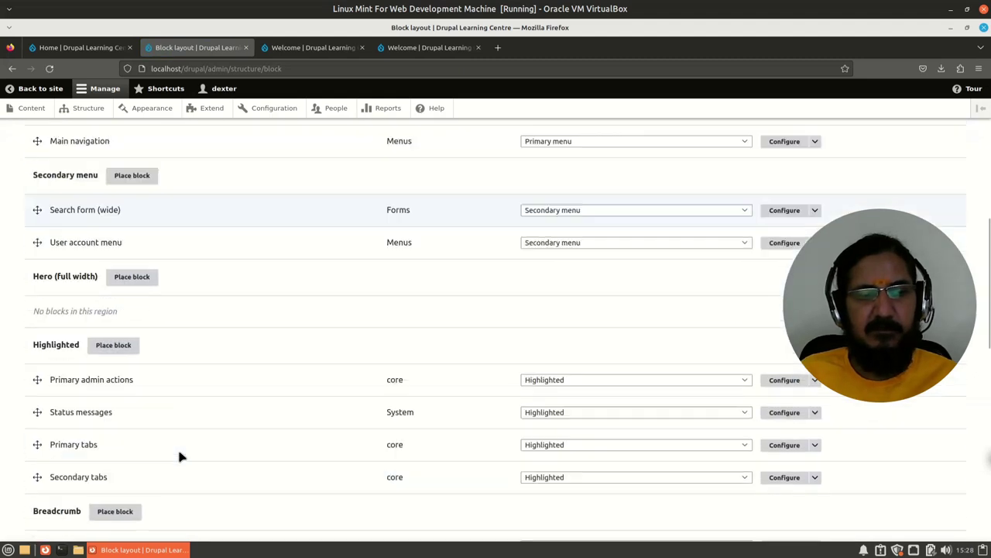
pyautogui.scroll(-2, 179, 456)
pyautogui.scroll(3, 179, 456)
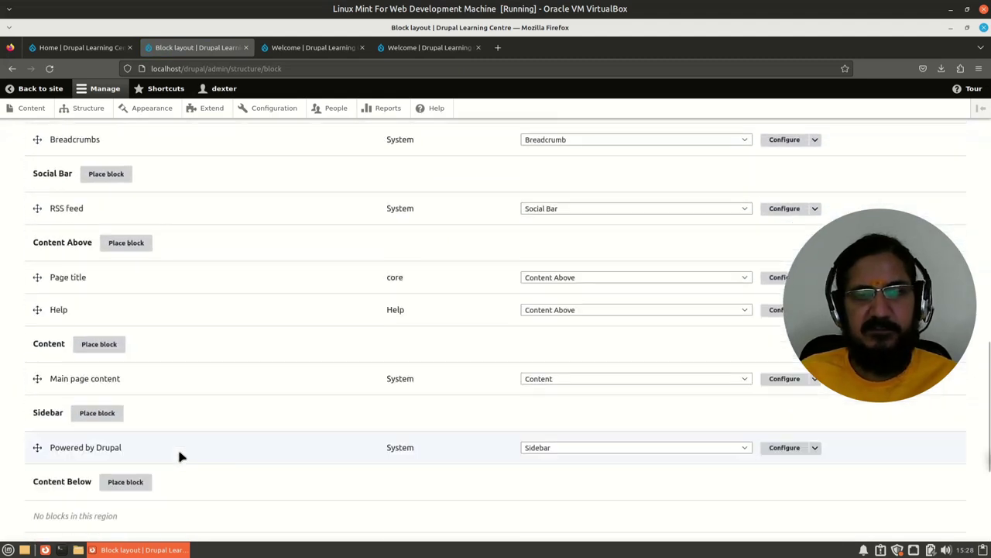
pyautogui.scroll(-5, 179, 456)
pyautogui.scroll(5, 292, 516)
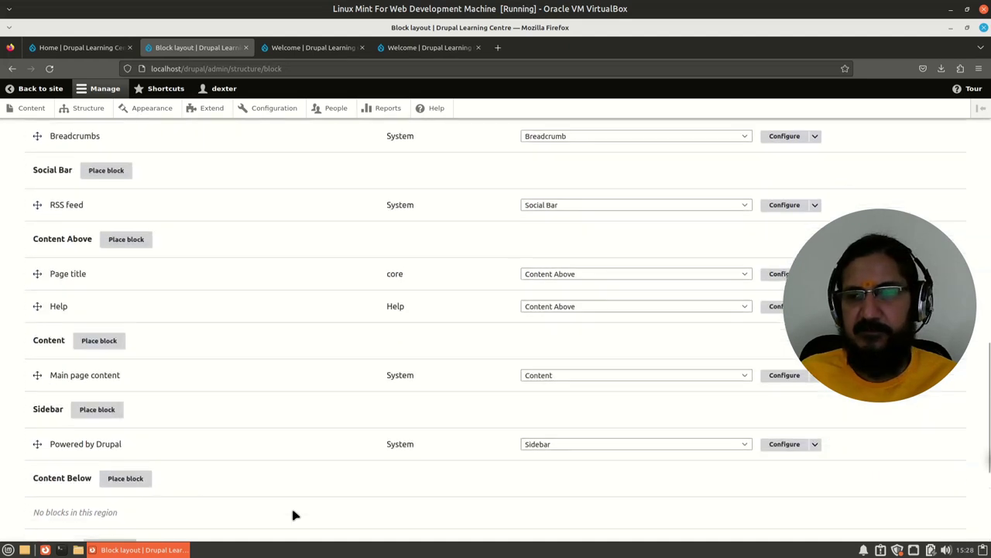
# Step: Reload the Welcome page to confirm Powered by Drupal now shows in the sidebar
pyautogui.click(434, 48)
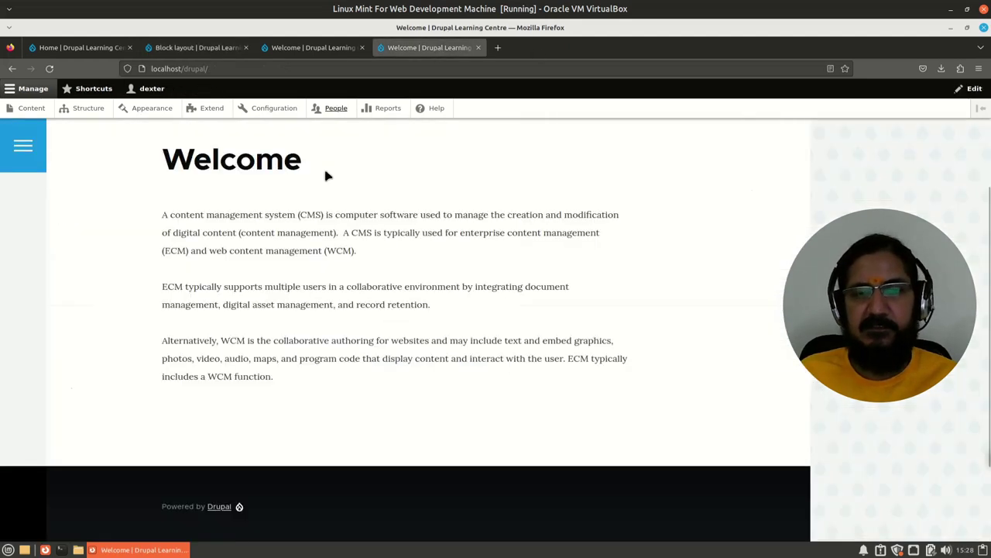
pyautogui.press('F5')
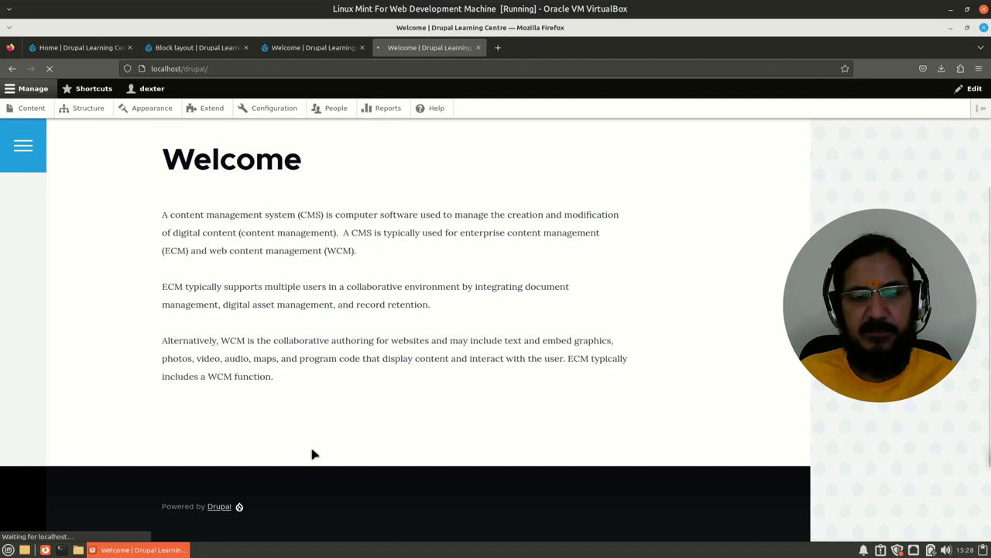
pyautogui.scroll(-2, 200, 501)
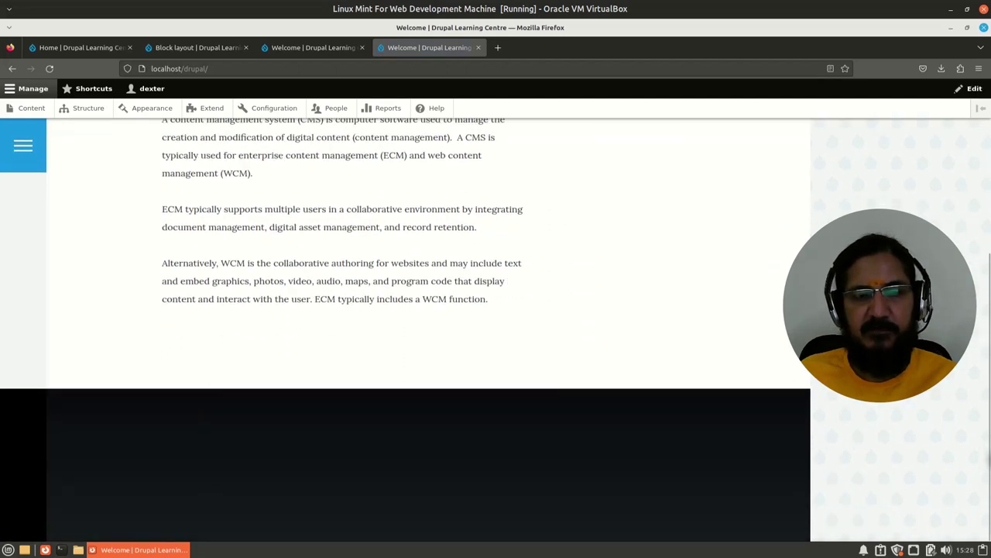
pyautogui.scroll(5, 490, 517)
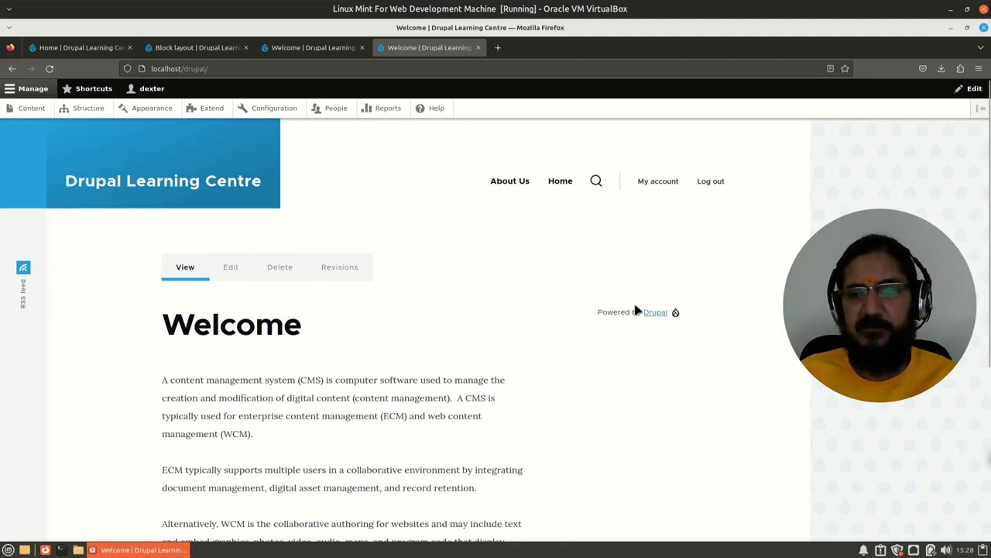
# Step: Set Powered by Drupal's region to Social Bar and save the block layout
pyautogui.click(291, 50)
pyautogui.click(206, 50)
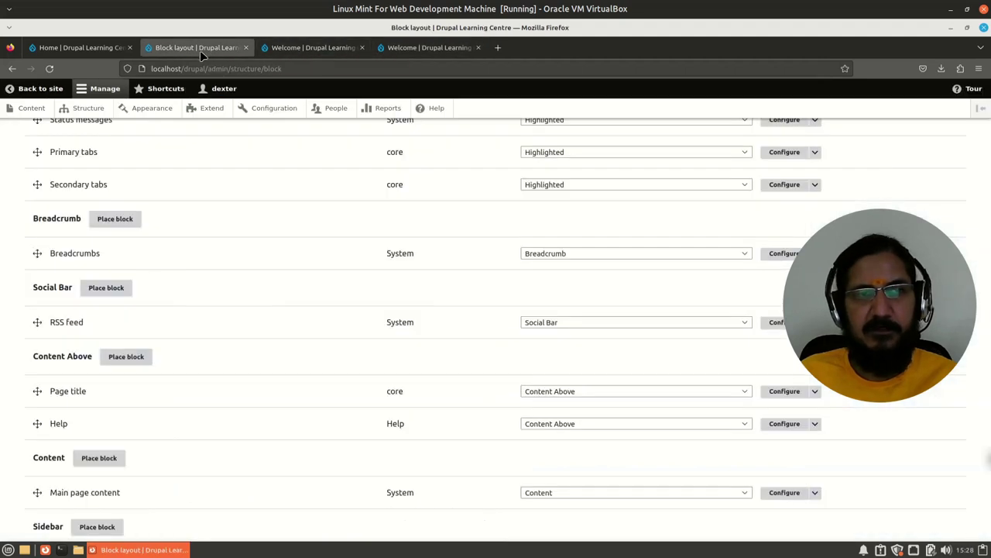
pyautogui.scroll(3, 195, 472)
pyautogui.scroll(-10, 194, 471)
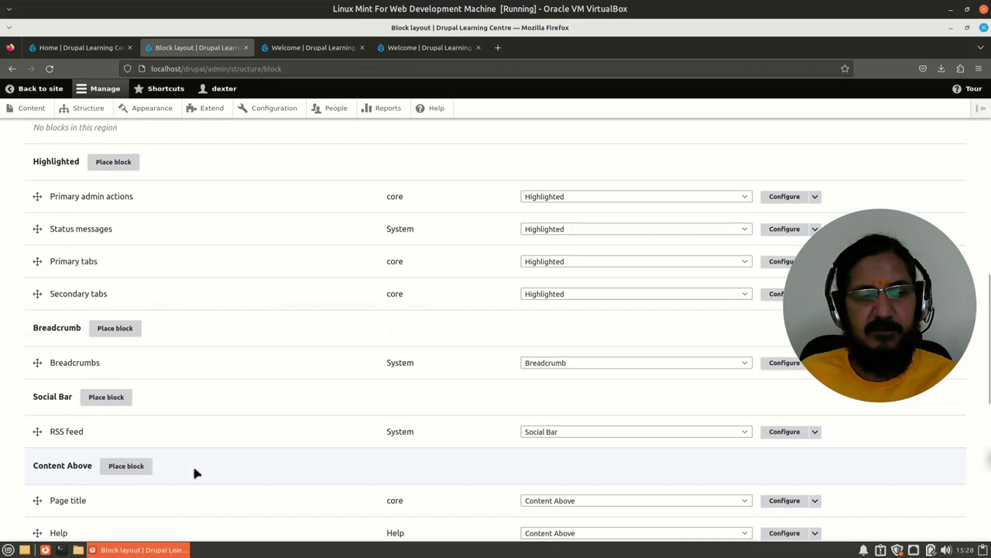
pyautogui.scroll(5, 196, 476)
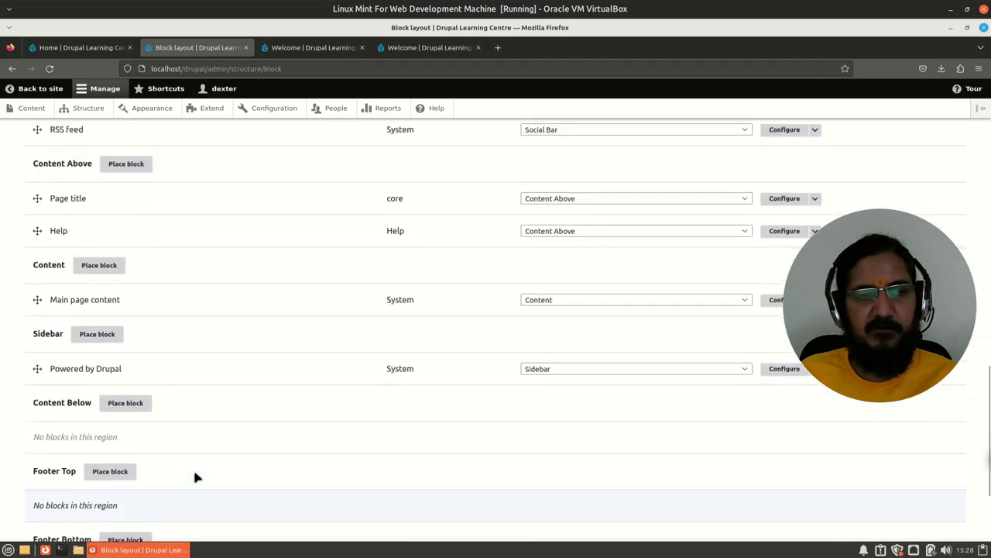
pyautogui.scroll(2, 196, 476)
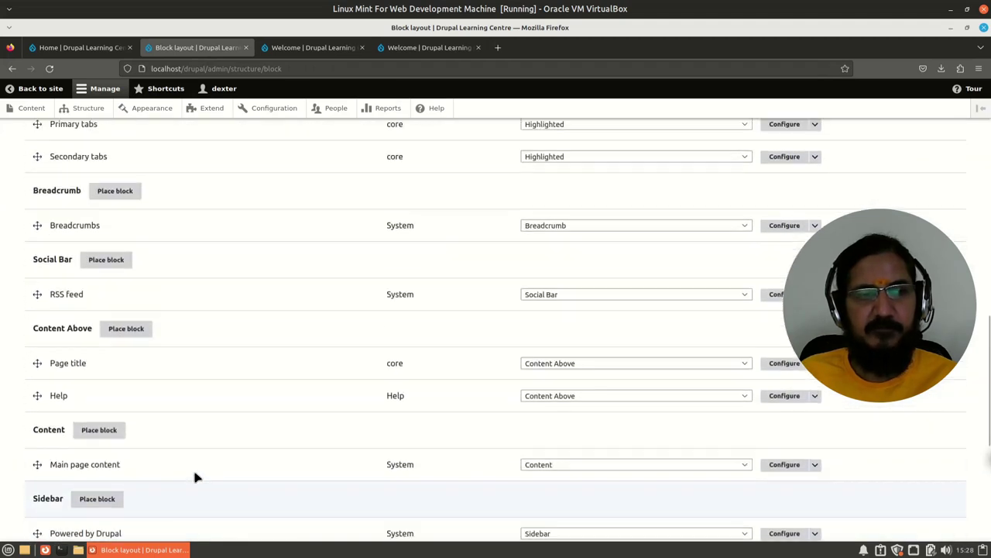
pyautogui.scroll(-6, 195, 475)
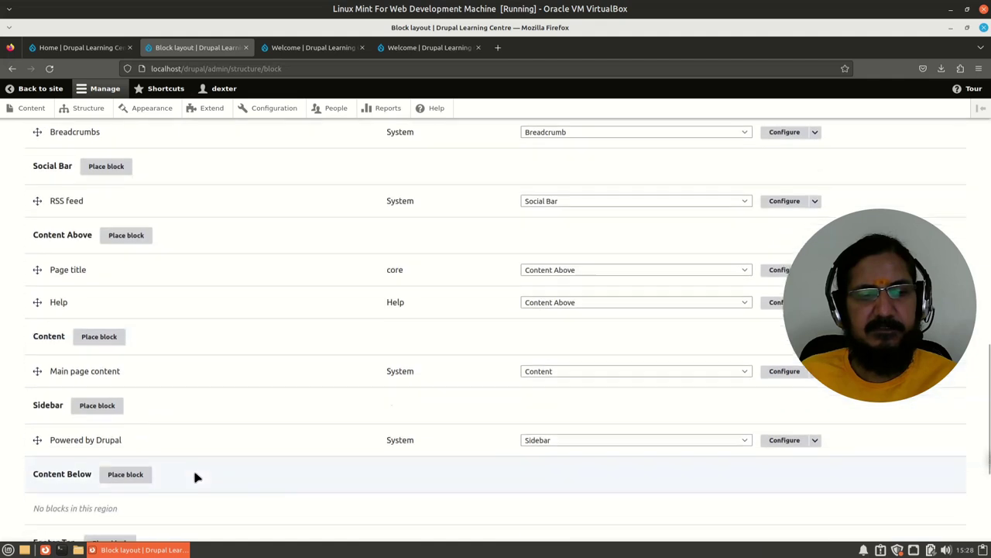
pyautogui.click(662, 337)
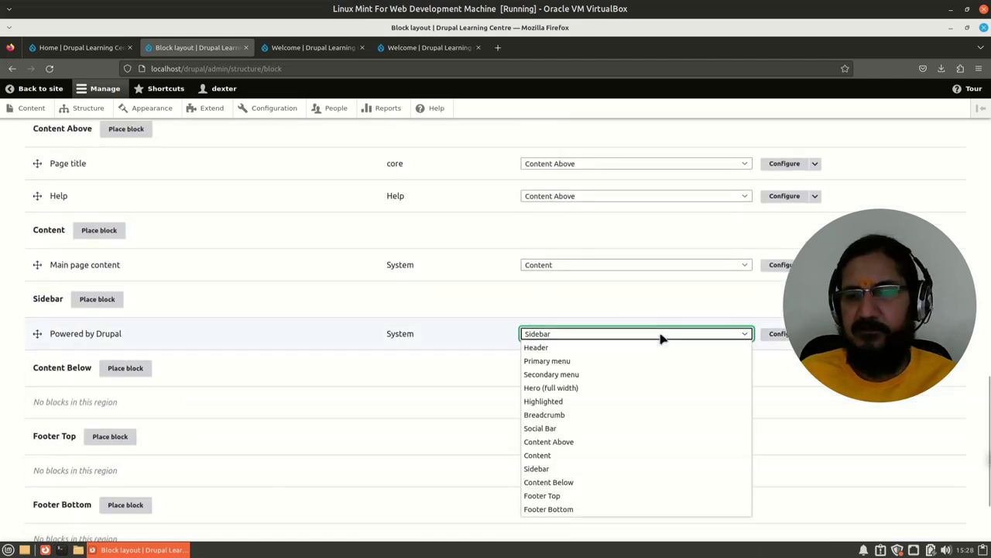
pyautogui.click(631, 436)
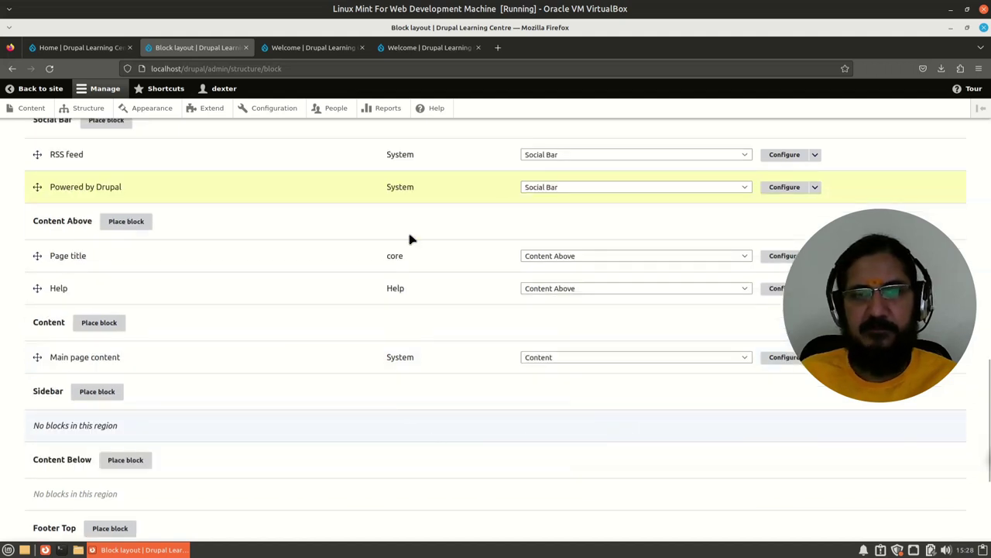
pyautogui.scroll(-3, 137, 470)
pyautogui.click(70, 472)
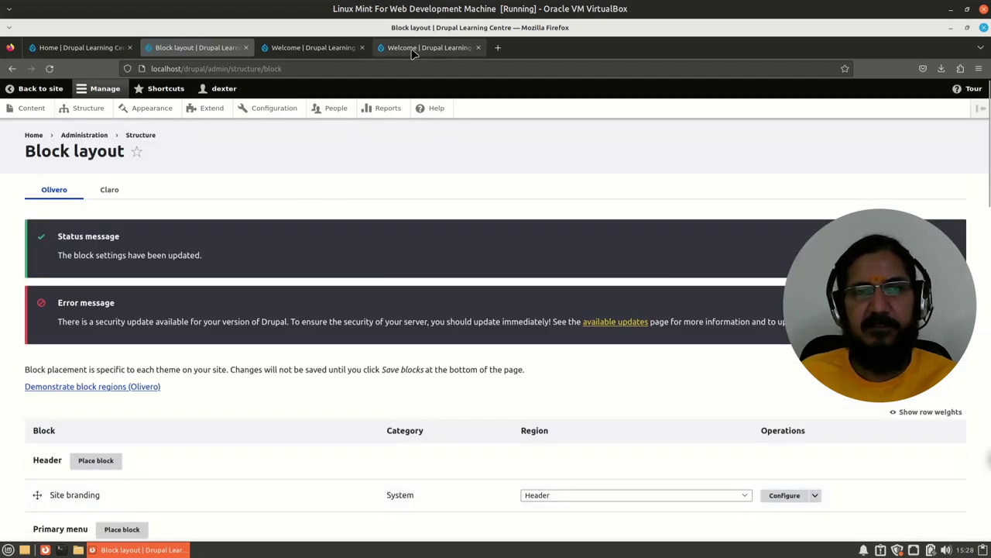
# Step: Reload the Welcome page to see Powered by Drupal beneath RSS feed in the social bar
pyautogui.click(416, 49)
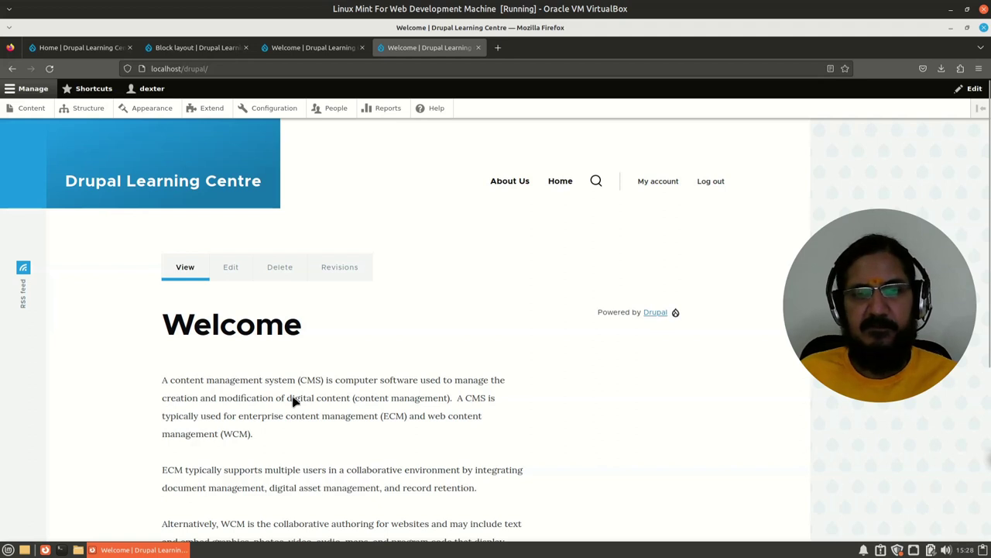
pyautogui.press('F5')
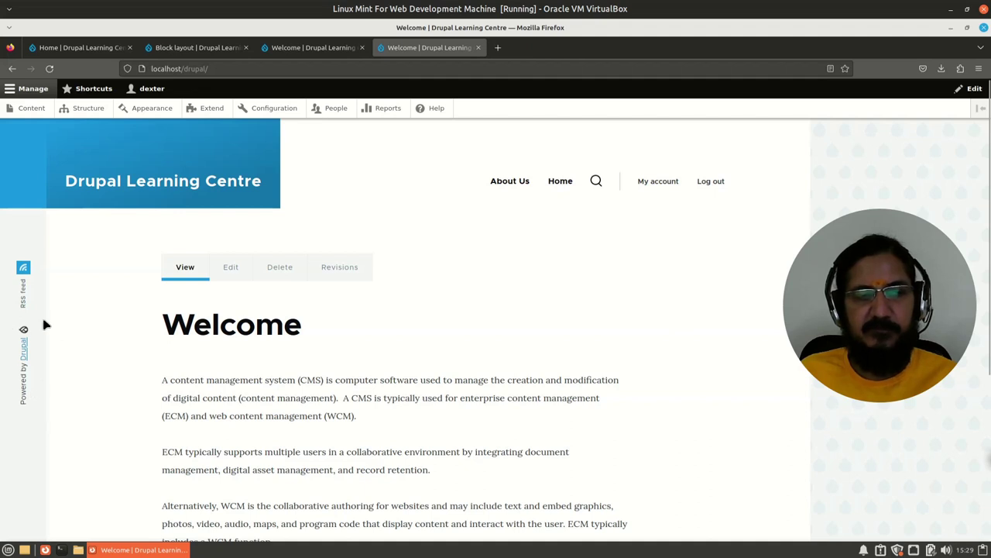
# Step: Set Powered by Drupal's region back to Footer Bottom and save the blocks
pyautogui.click(178, 49)
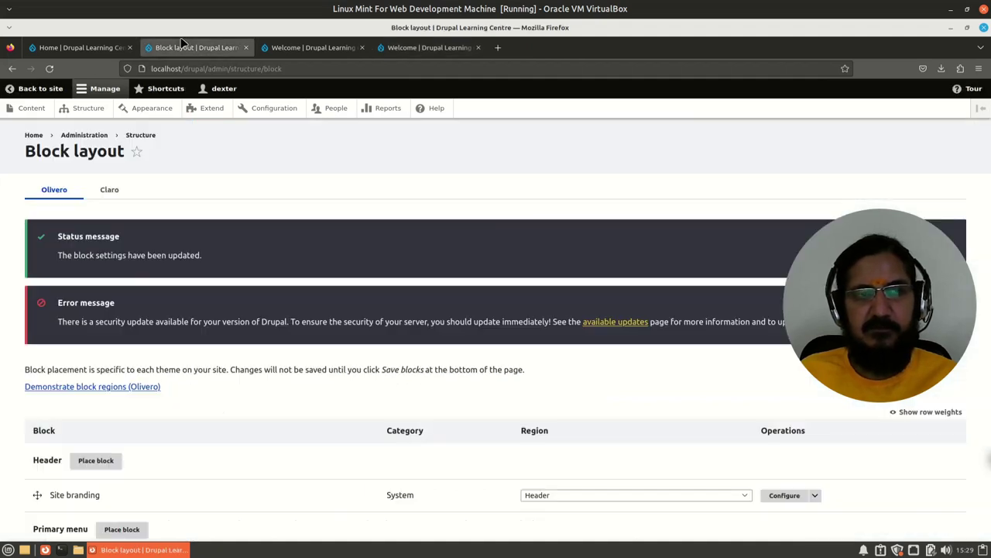
pyautogui.scroll(-5, 241, 429)
pyautogui.scroll(-3, 242, 439)
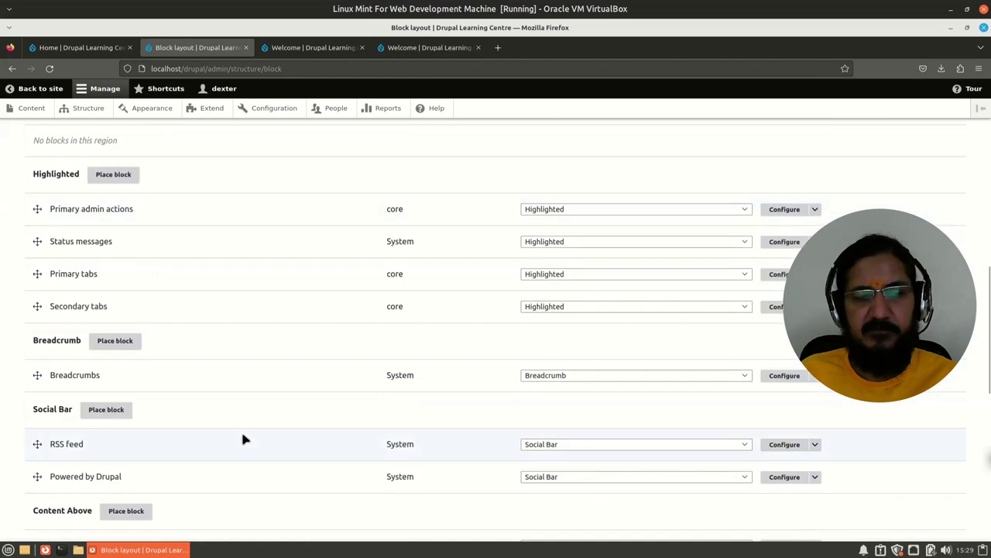
pyautogui.scroll(-1, 243, 439)
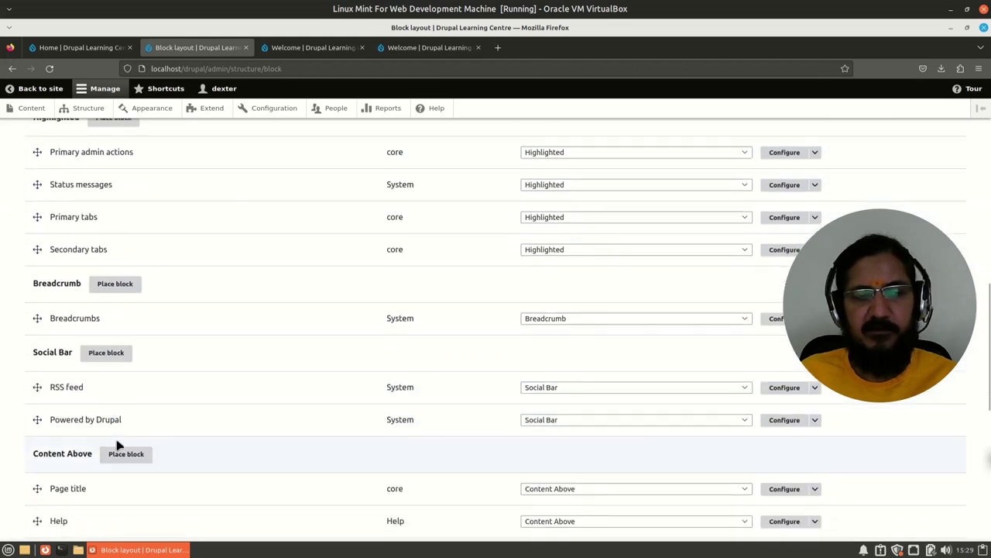
pyautogui.click(586, 422)
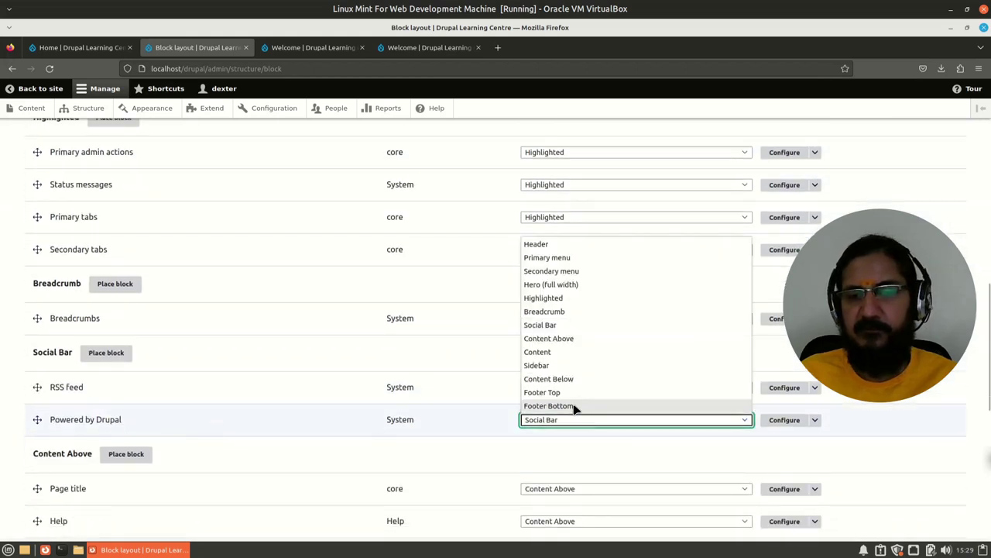
pyautogui.click(580, 406)
pyautogui.scroll(-6, 405, 442)
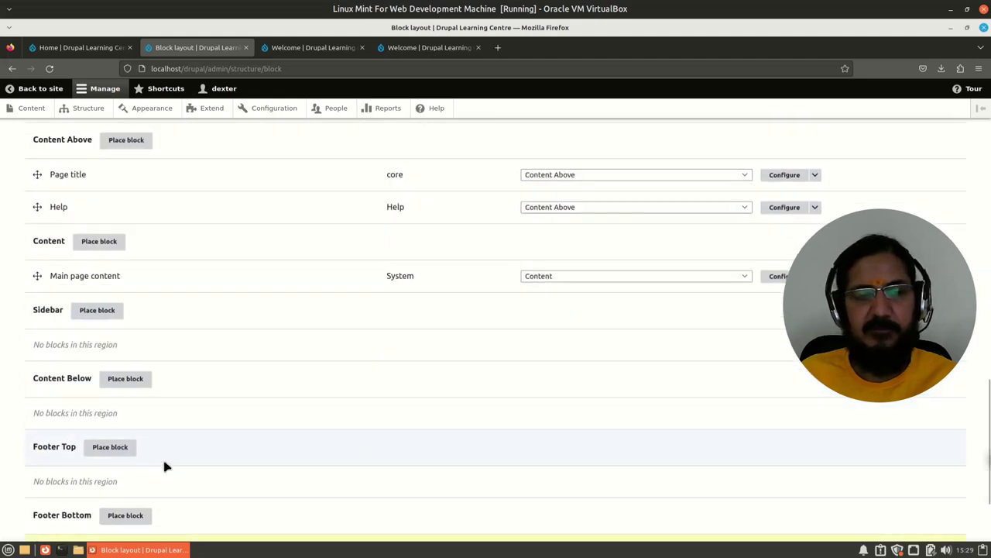
pyautogui.click(72, 479)
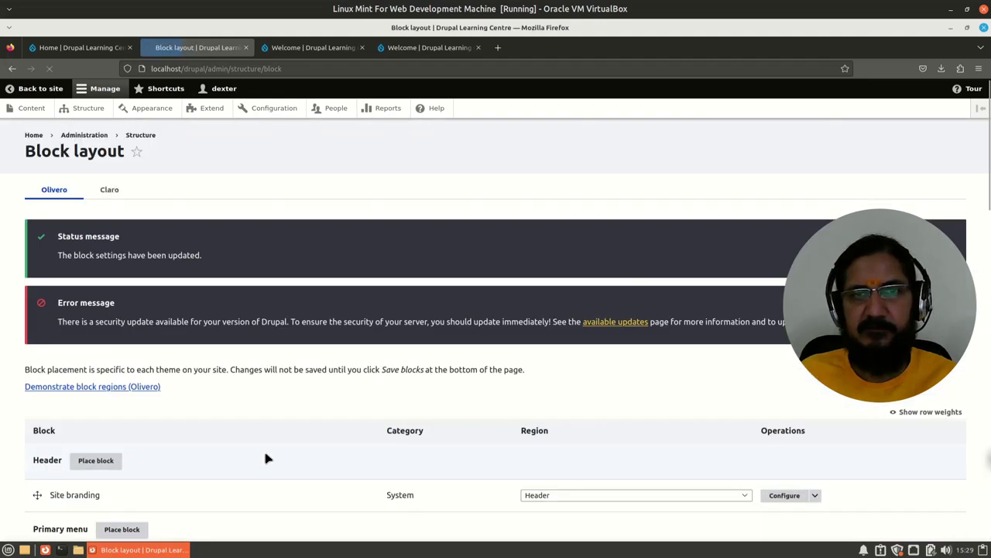
# Step: Reload the Welcome page and confirm Powered by Drupal appears in the dark footer
pyautogui.click(416, 51)
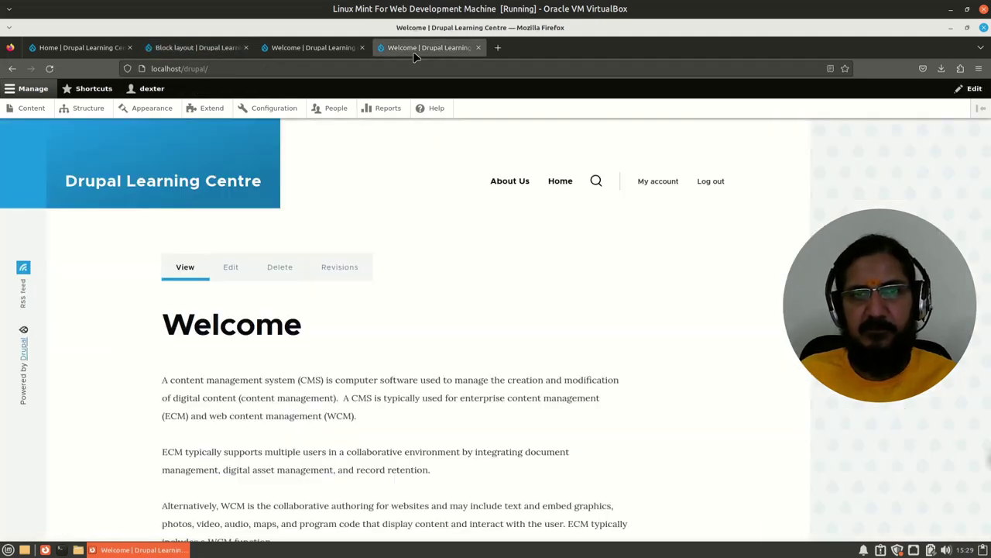
pyautogui.scroll(-1, 437, 344)
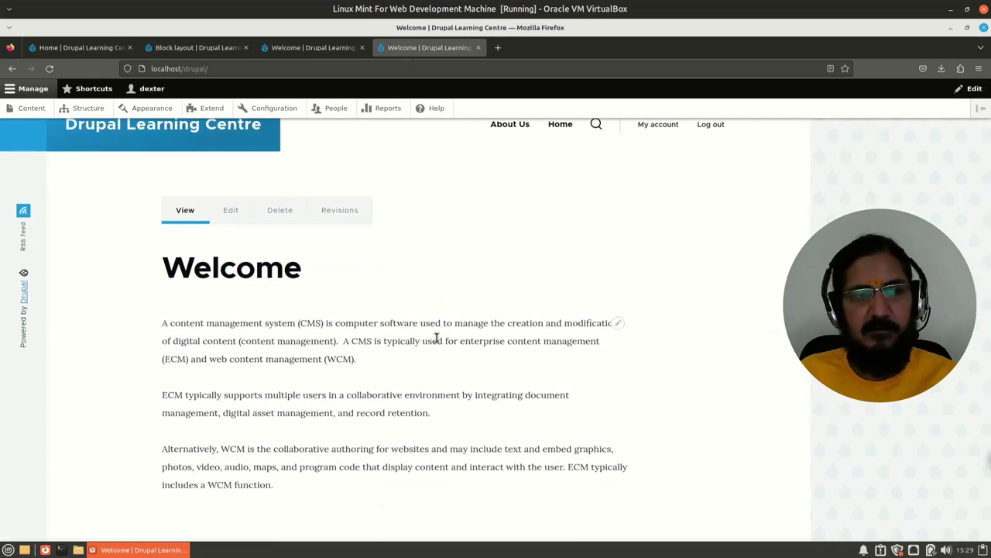
pyautogui.press('F5')
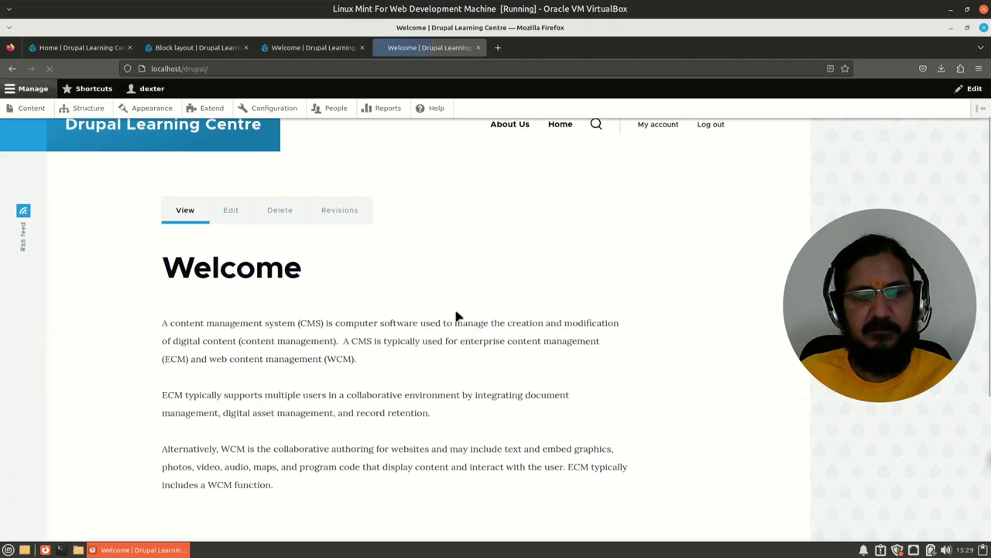
pyautogui.scroll(-4, 455, 310)
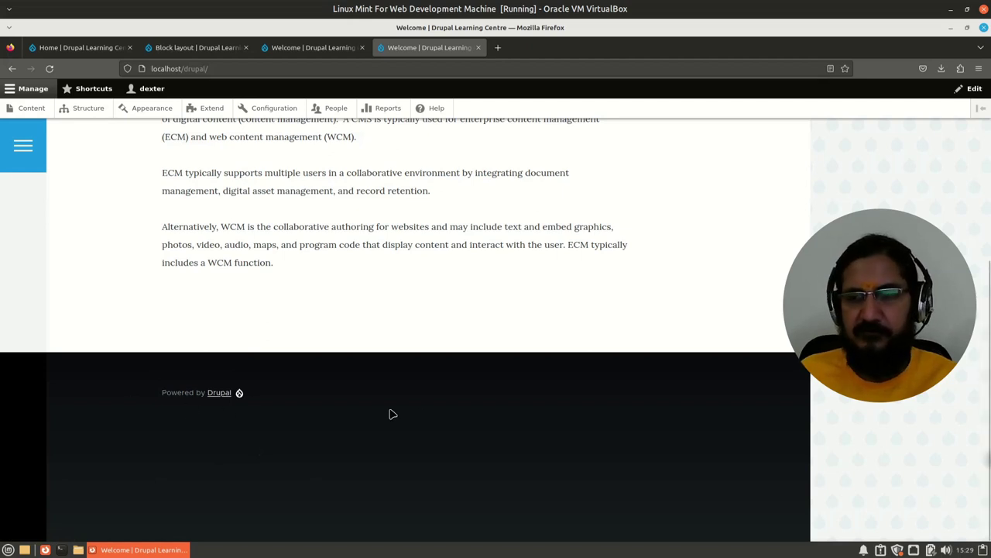
pyautogui.scroll(1, 395, 478)
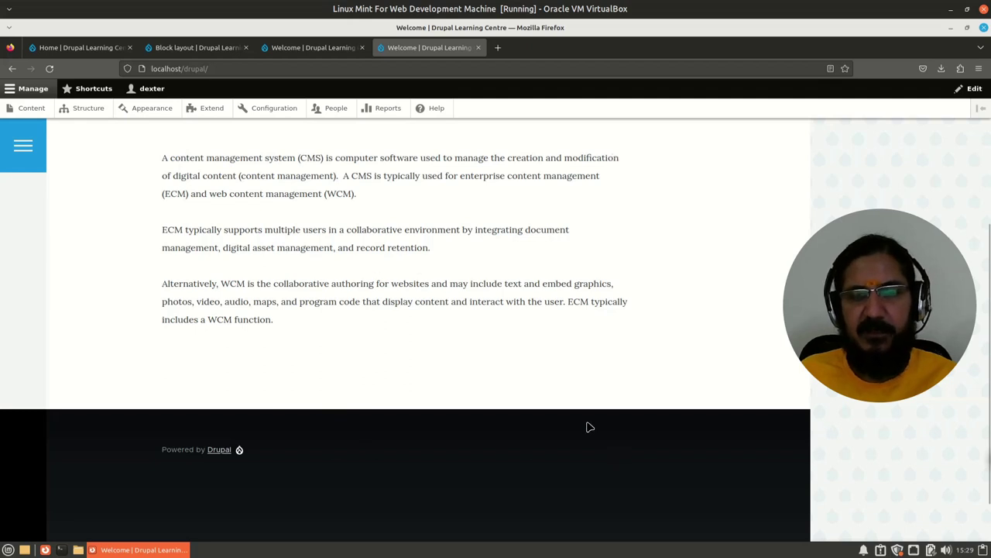
pyautogui.scroll(4, 343, 383)
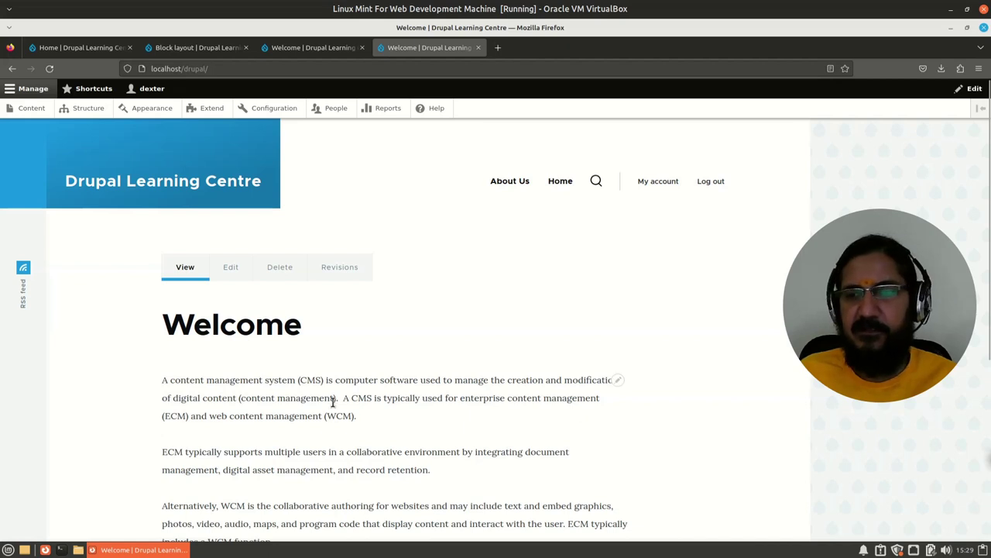
pyautogui.scroll(-5, 455, 467)
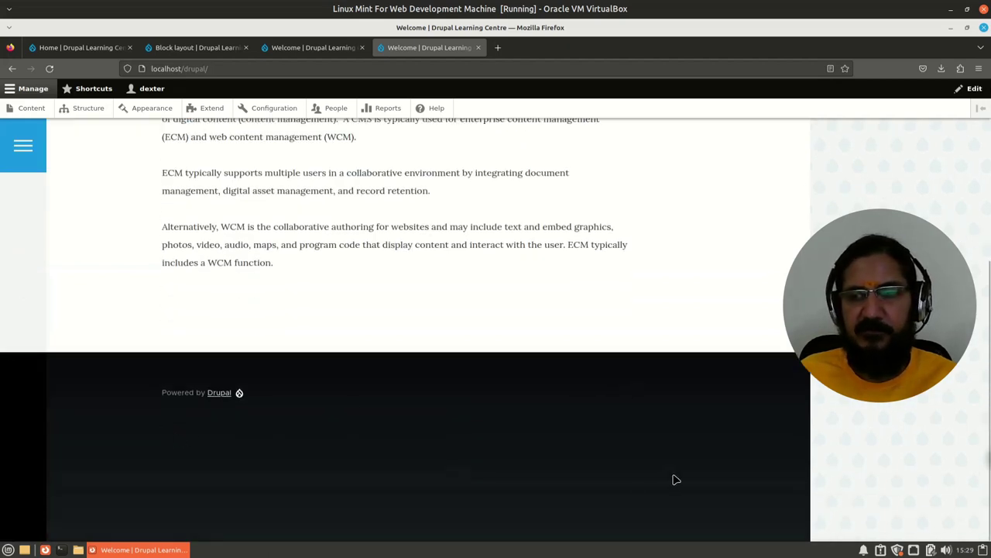
pyautogui.scroll(5, 255, 381)
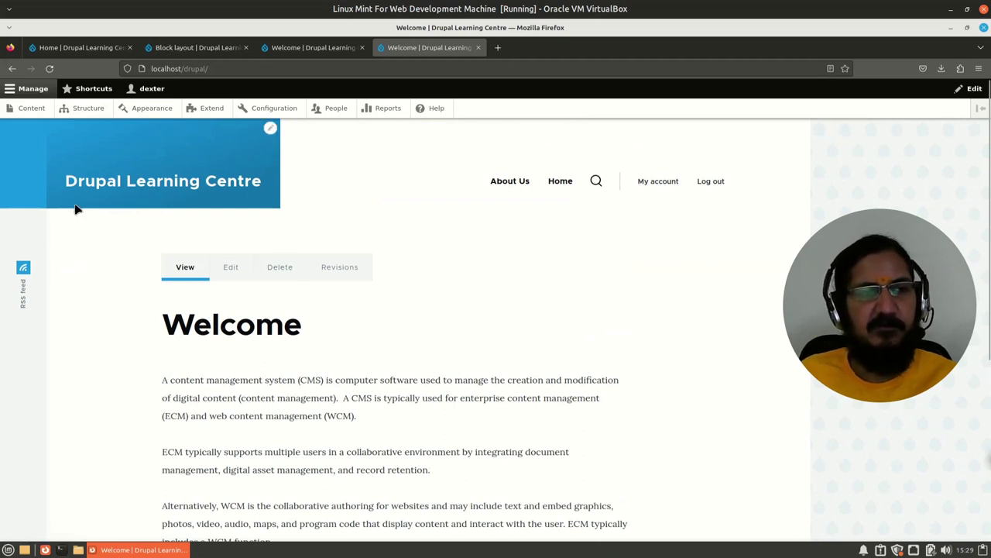
# Step: Go from Content to the empty Blocks list and start a new content block
pyautogui.click(31, 113)
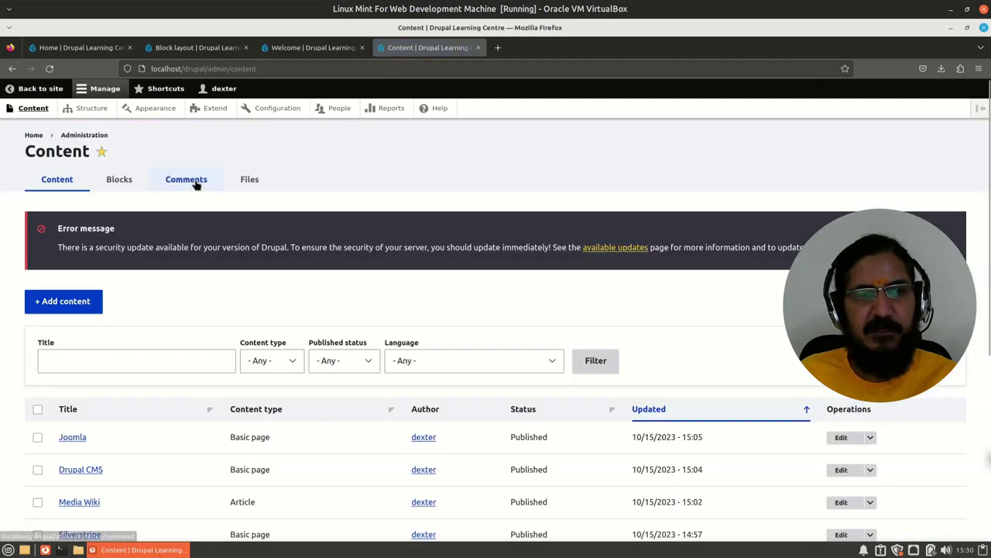
pyautogui.click(124, 182)
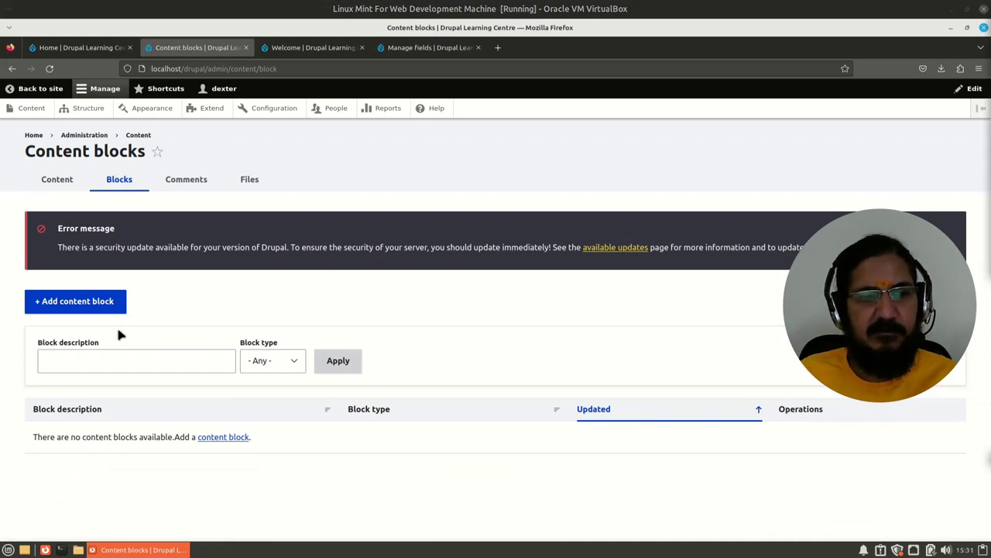
pyautogui.click(93, 304)
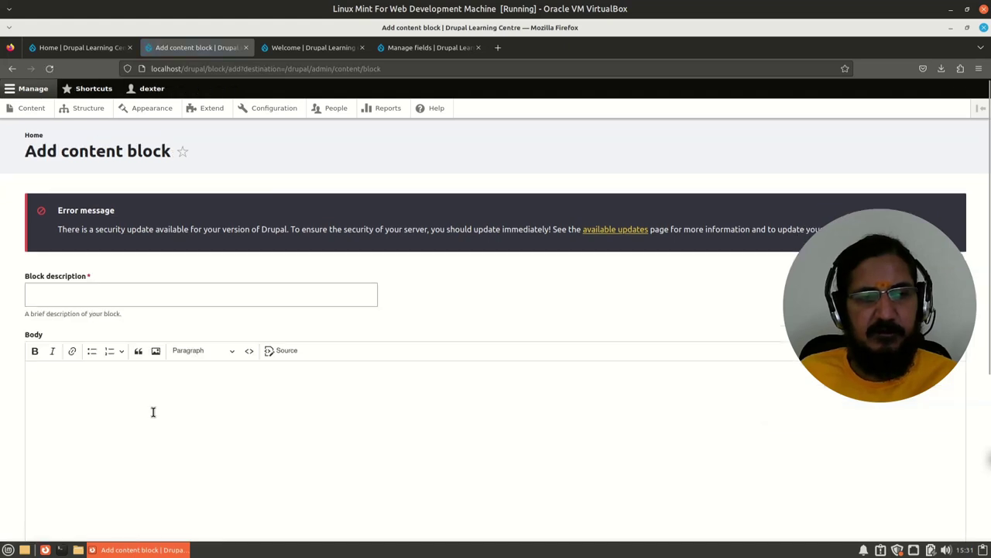
# Step: Set the block description to 'Copyright Information' using the suggested entry
pyautogui.scroll(-1, 124, 364)
pyautogui.click(88, 240)
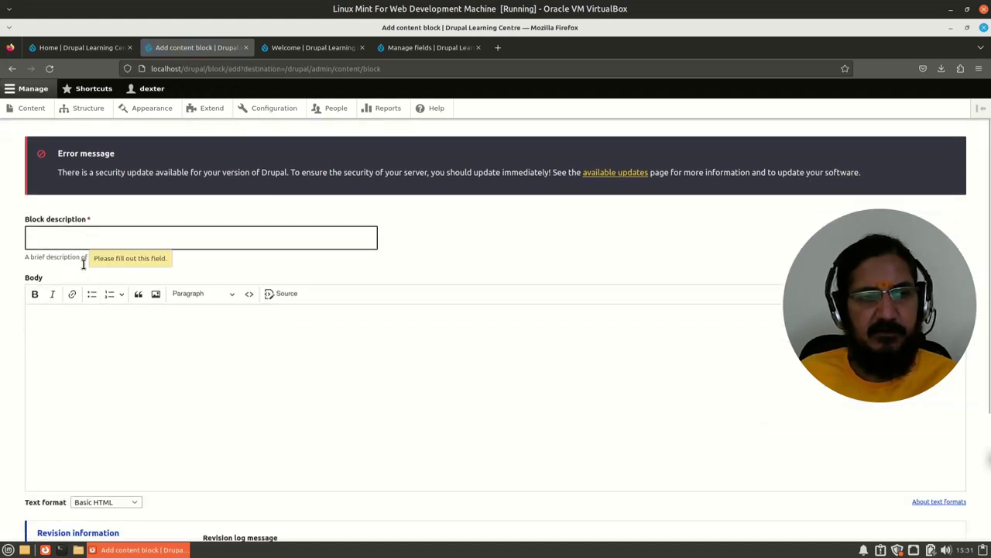
pyautogui.click(94, 243)
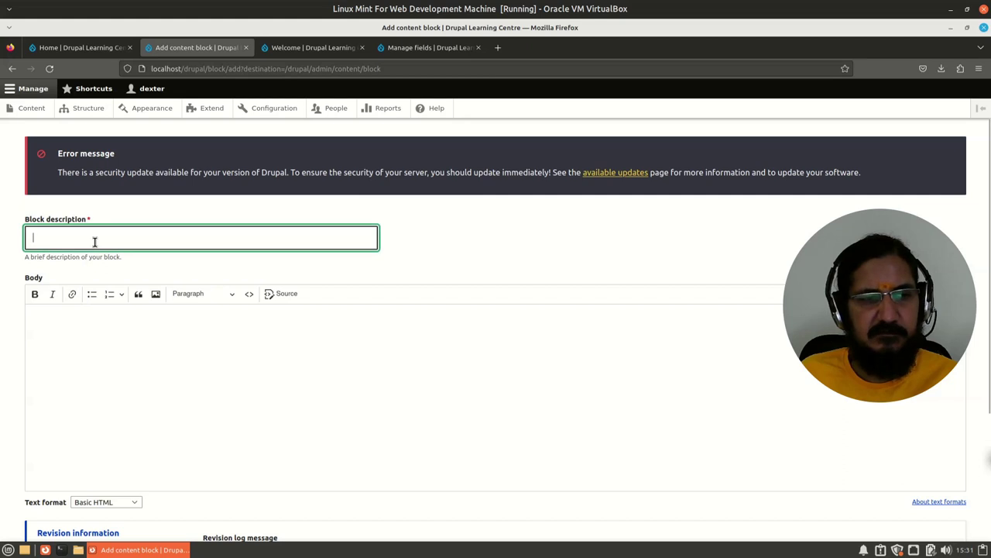
pyautogui.write('Copy')
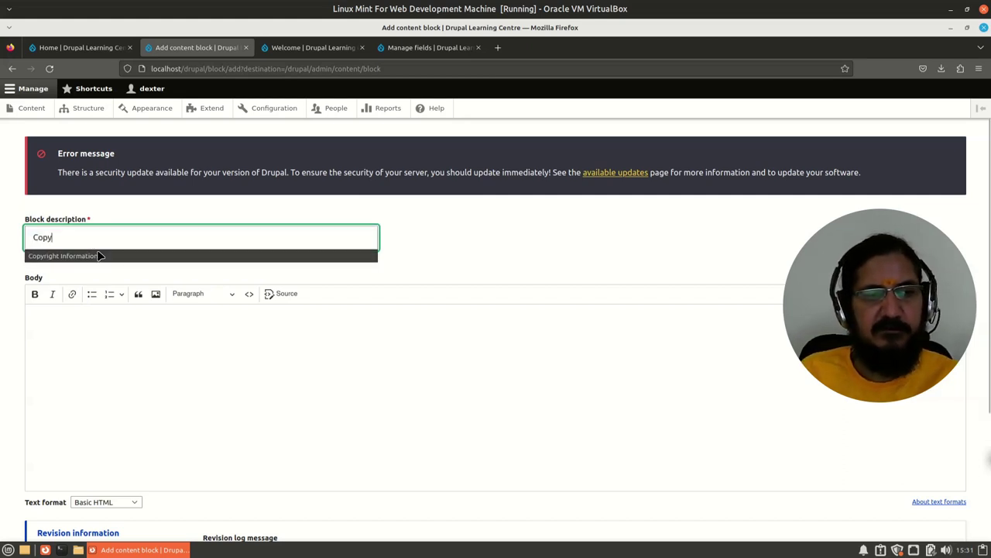
pyautogui.click(99, 257)
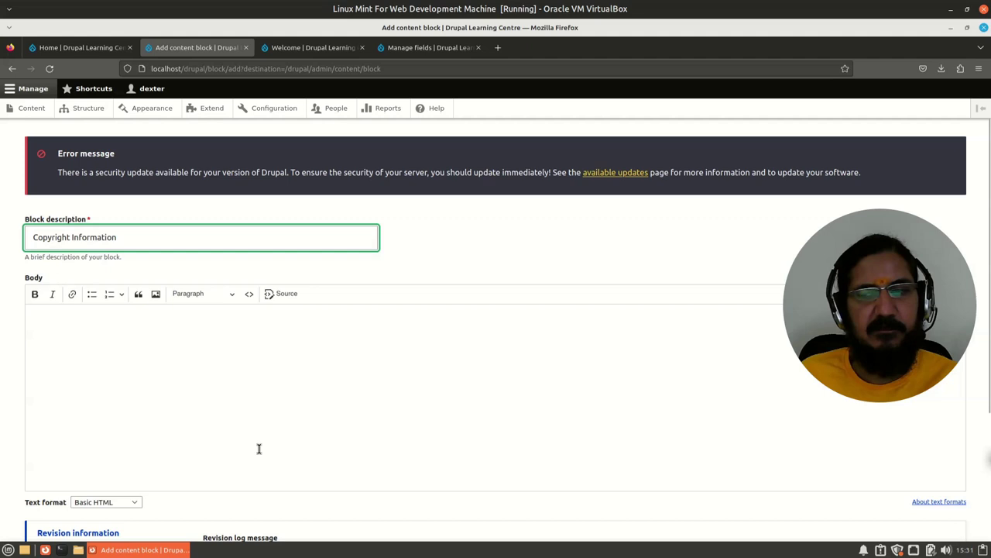
# Step: Enter 'CopyRights 2022-2023' as the block body text and scroll to Save
pyautogui.click(232, 321)
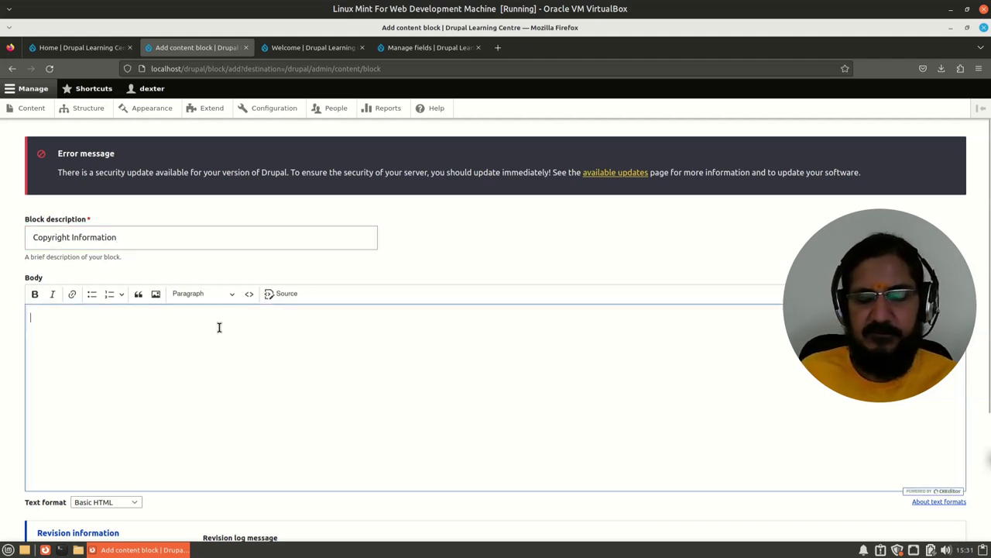
pyautogui.write('CopyRights 2022-2023')
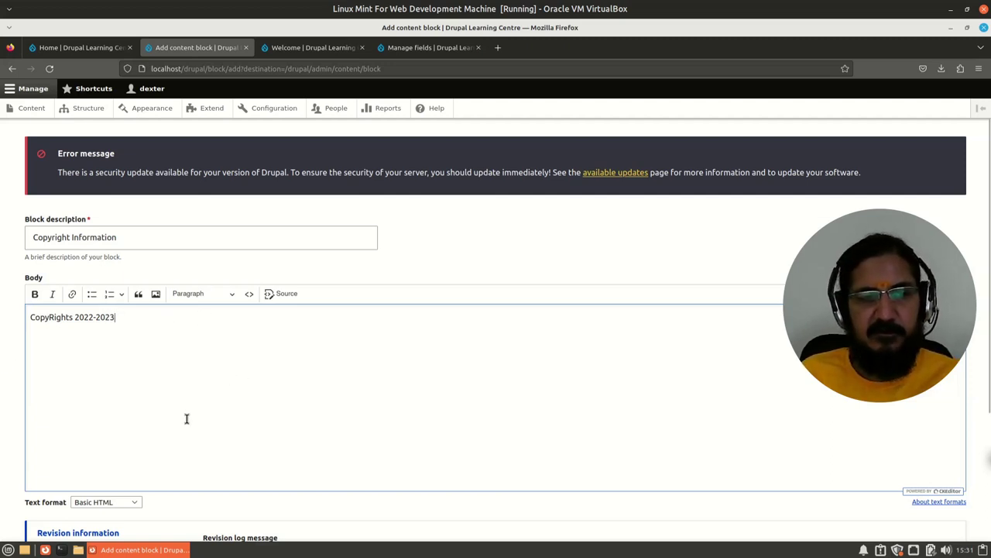
pyautogui.scroll(-4, 161, 439)
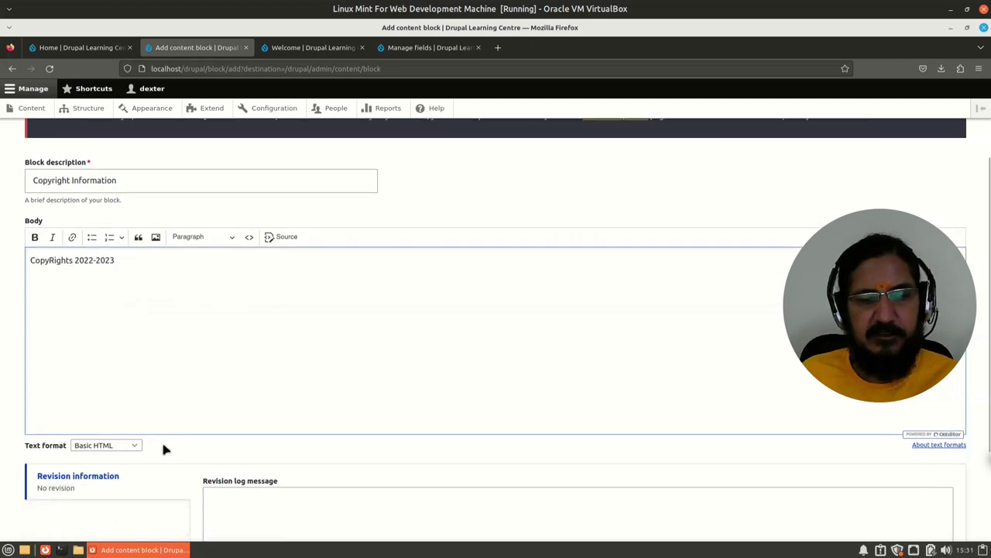
pyautogui.scroll(5, 161, 439)
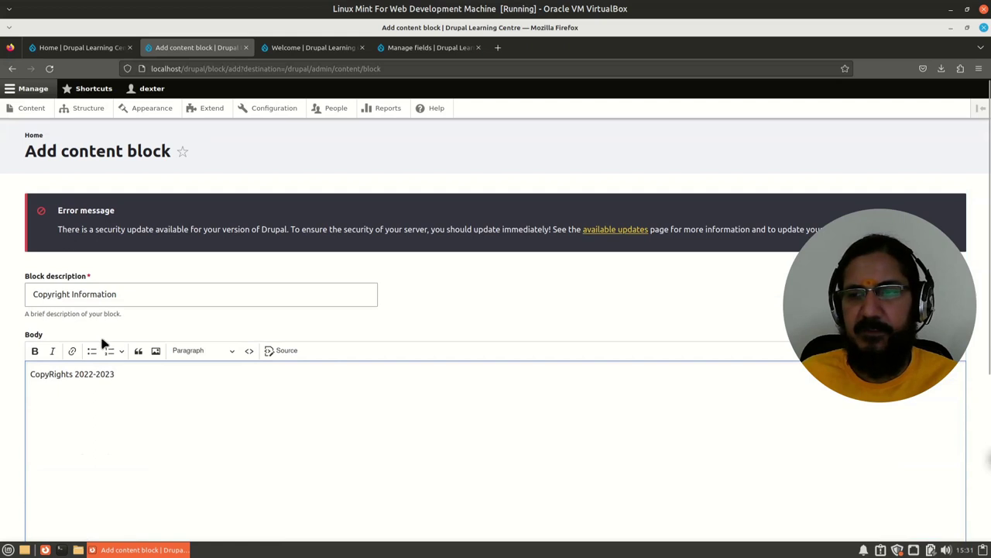
pyautogui.scroll(-5, 111, 361)
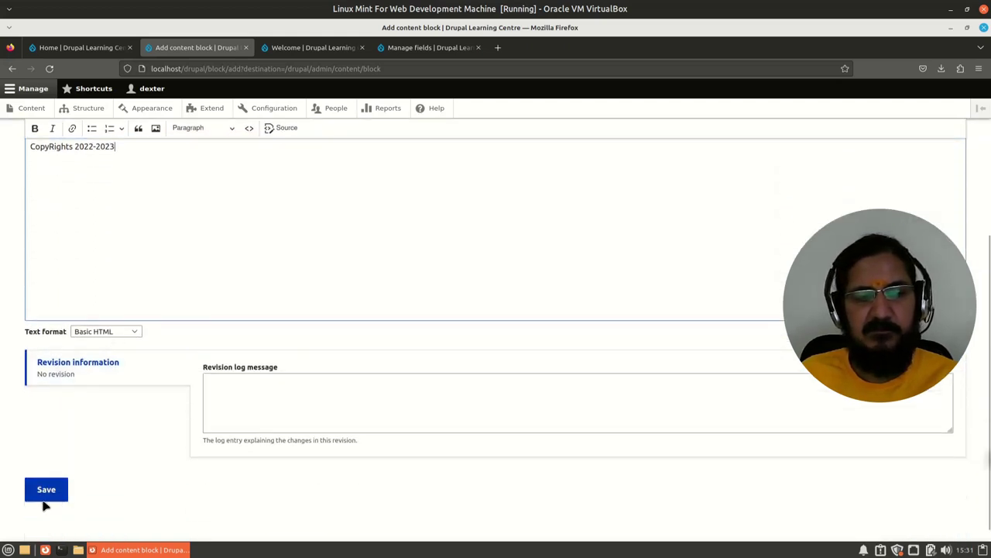
pyautogui.scroll(1, 514, 261)
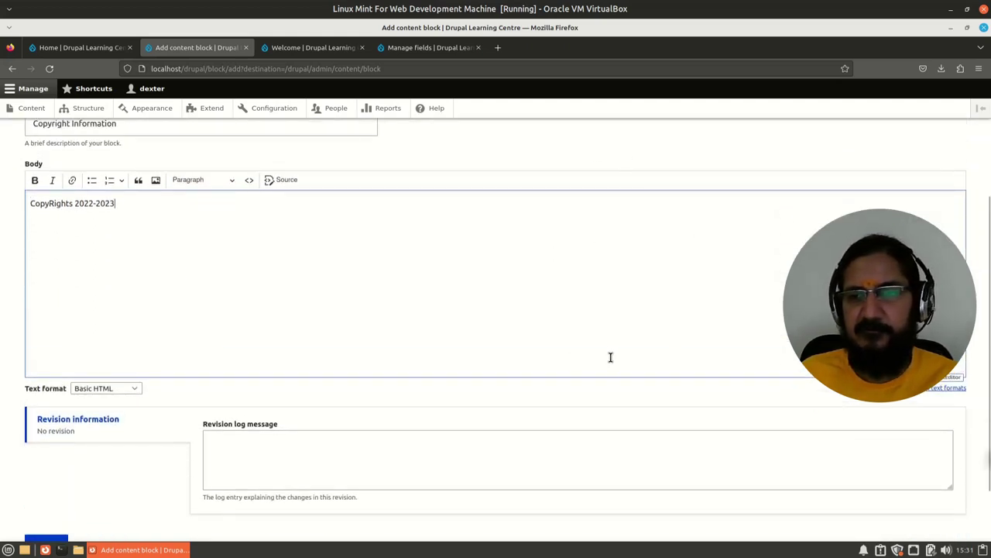
pyautogui.scroll(1, 608, 347)
pyautogui.scroll(-3, 608, 347)
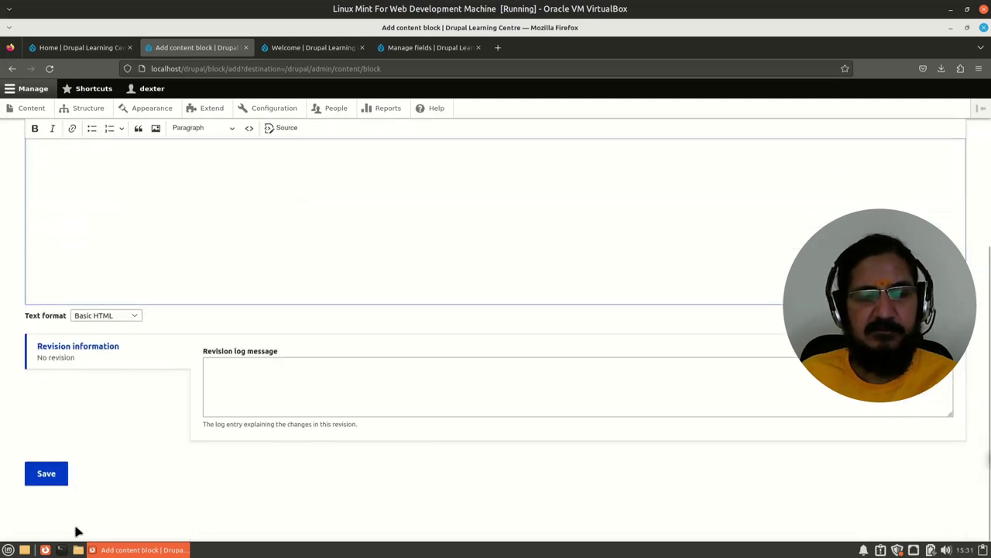
# Step: Save the new Copyright Information content block
pyautogui.click(48, 474)
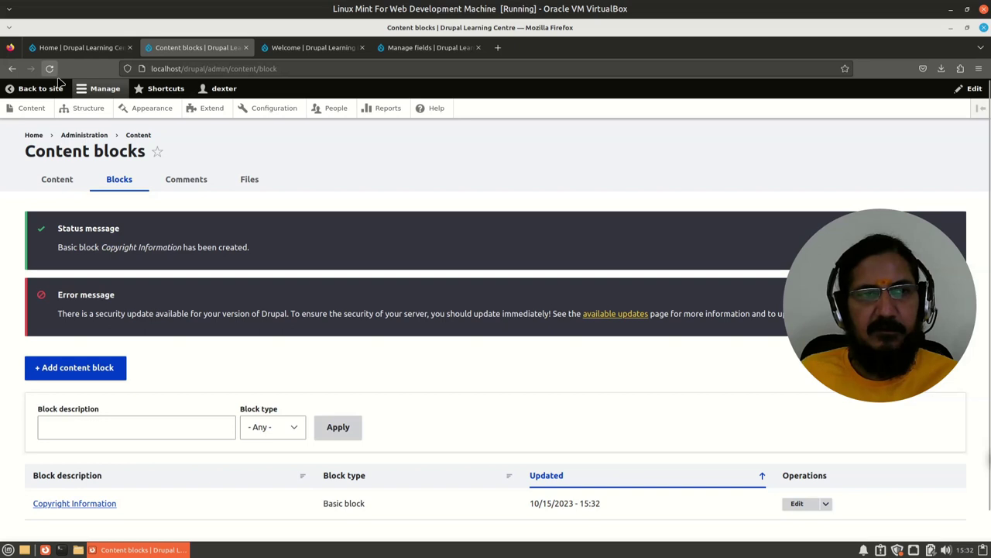
# Step: Go to Structure > Block layout from the home page and find the Footer Bottom region
pyautogui.click(80, 42)
pyautogui.click(100, 130)
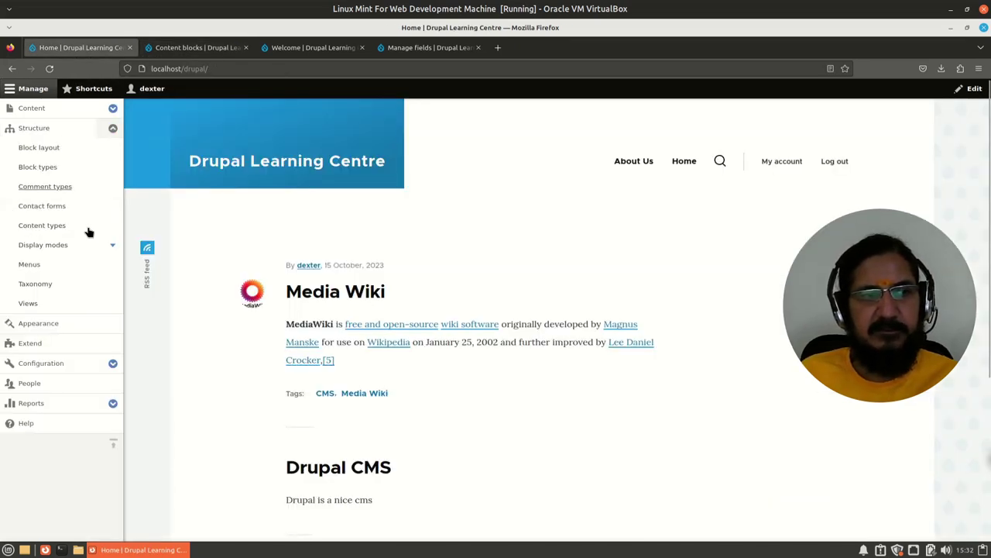
pyautogui.click(44, 150)
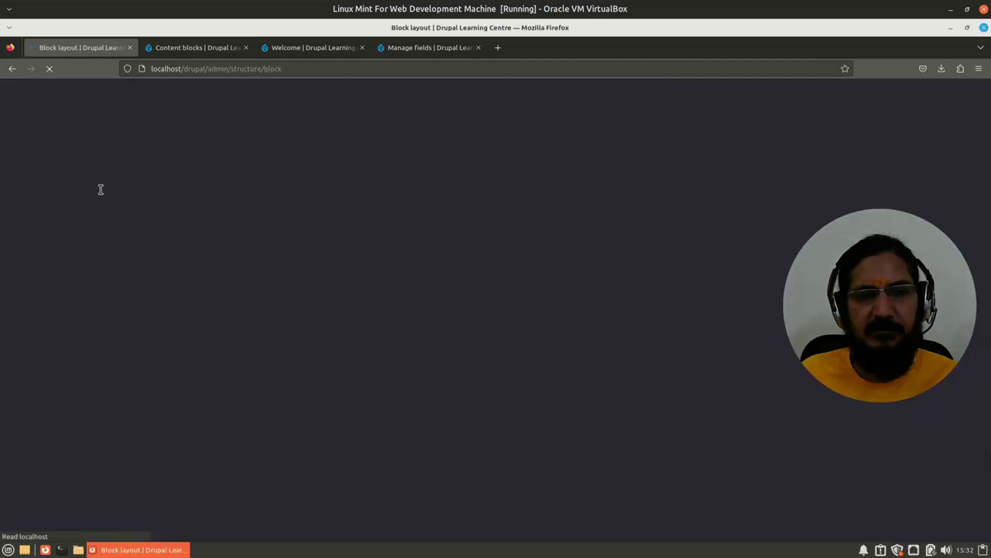
pyautogui.scroll(-15, 321, 431)
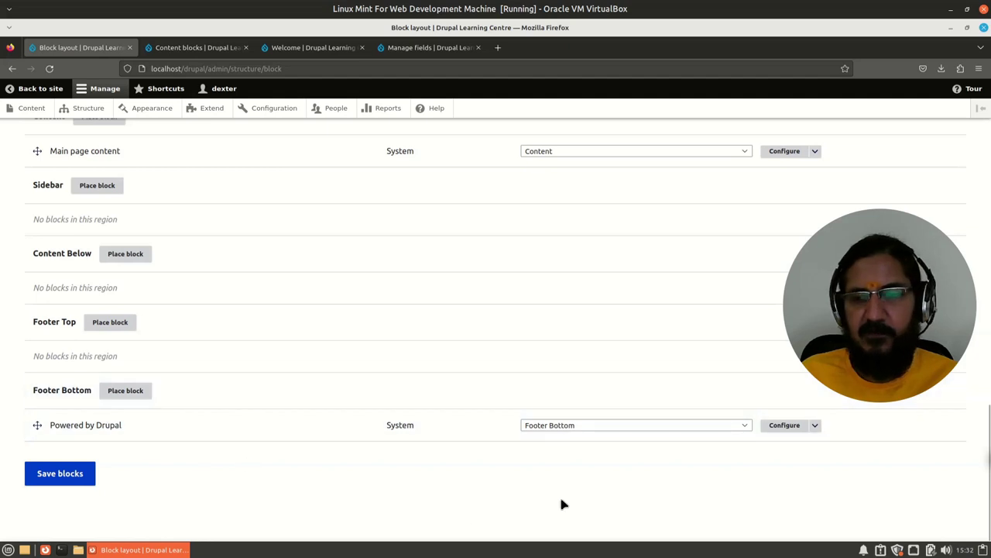
pyautogui.scroll(5, 292, 467)
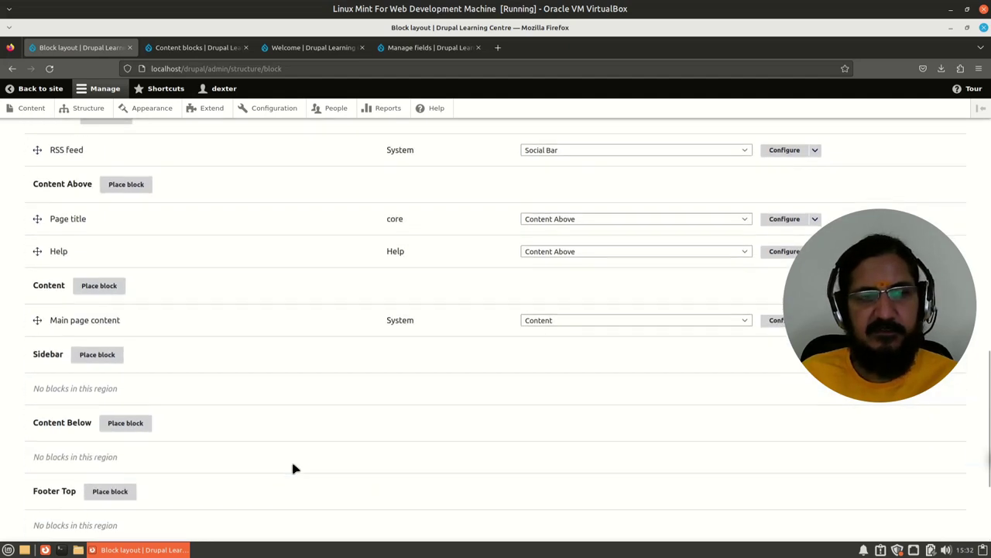
pyautogui.scroll(15, 292, 469)
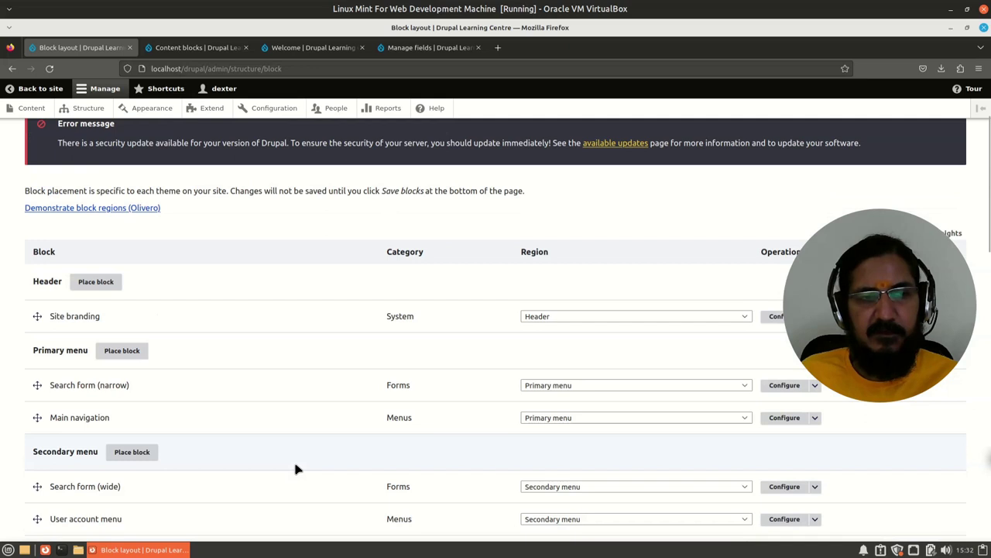
pyautogui.scroll(-4, 294, 470)
pyautogui.scroll(-15, 292, 472)
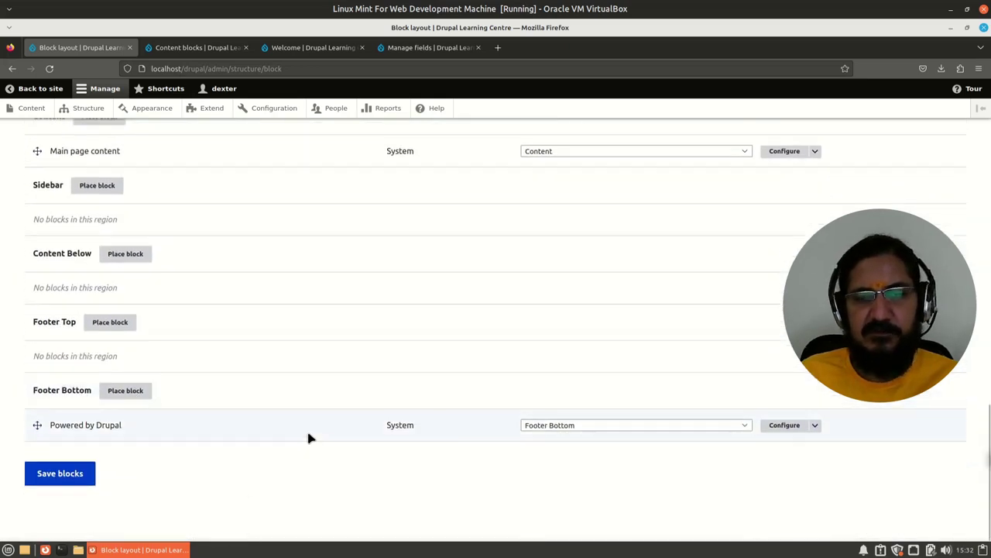
pyautogui.scroll(4, 310, 436)
pyautogui.scroll(12, 308, 439)
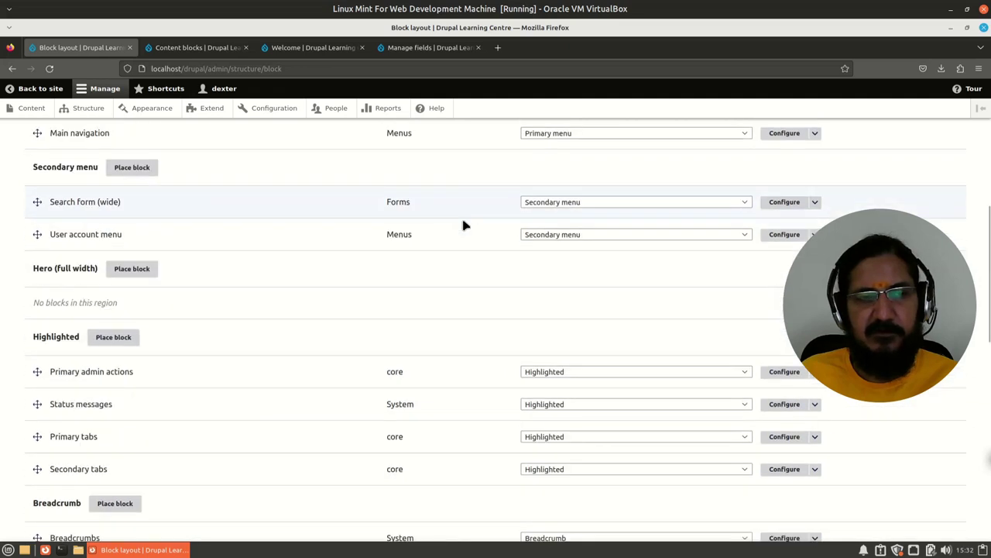
pyautogui.scroll(5, 374, 249)
pyautogui.scroll(-20, 352, 291)
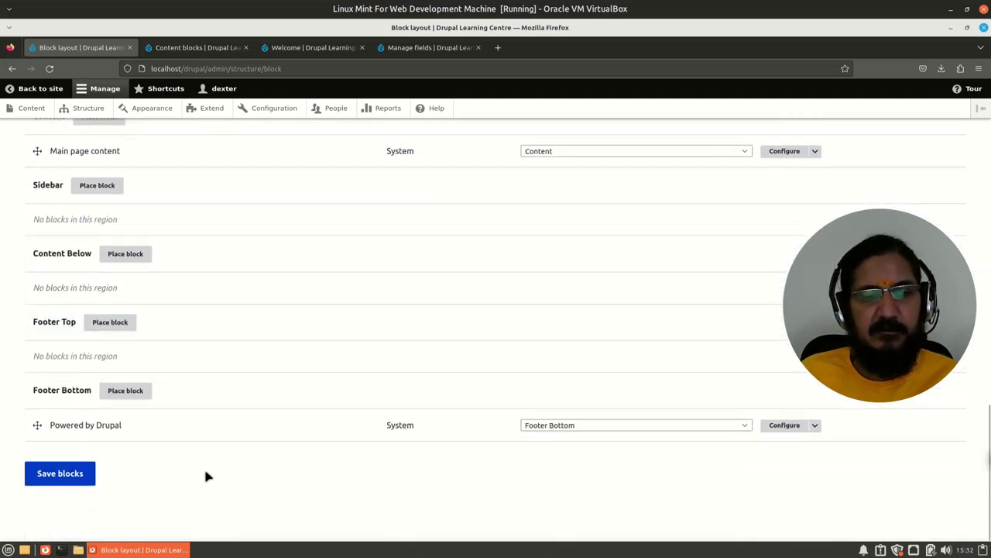
# Step: Choose the Copyright Information block to place in the Footer Bottom region
pyautogui.click(124, 392)
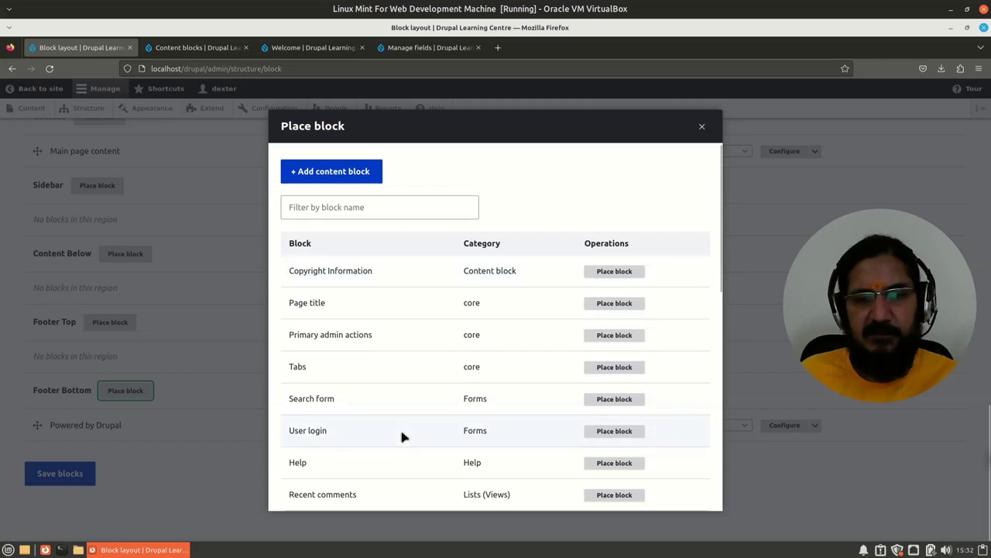
pyautogui.scroll(-5, 401, 438)
pyautogui.scroll(-3, 401, 437)
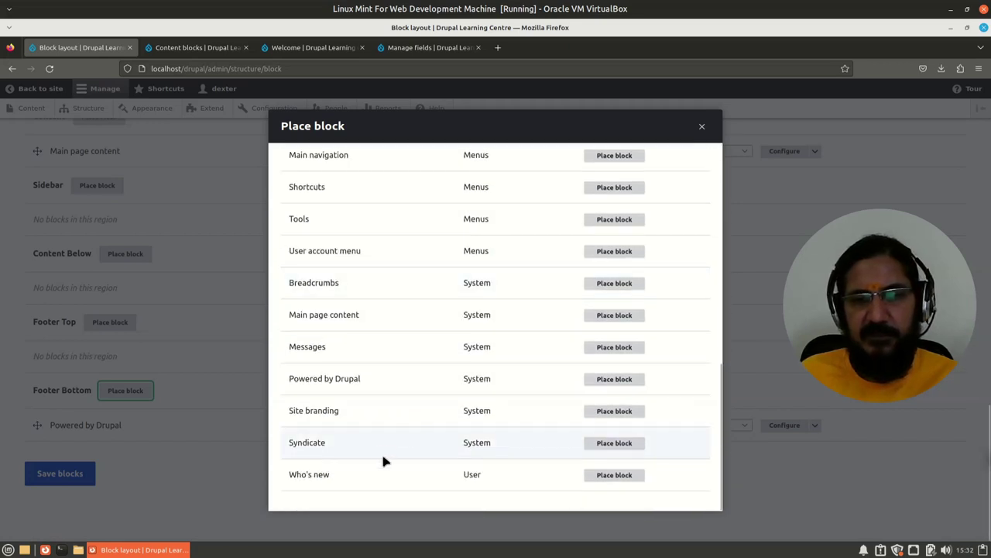
pyautogui.scroll(4, 383, 422)
pyautogui.scroll(4, 383, 422)
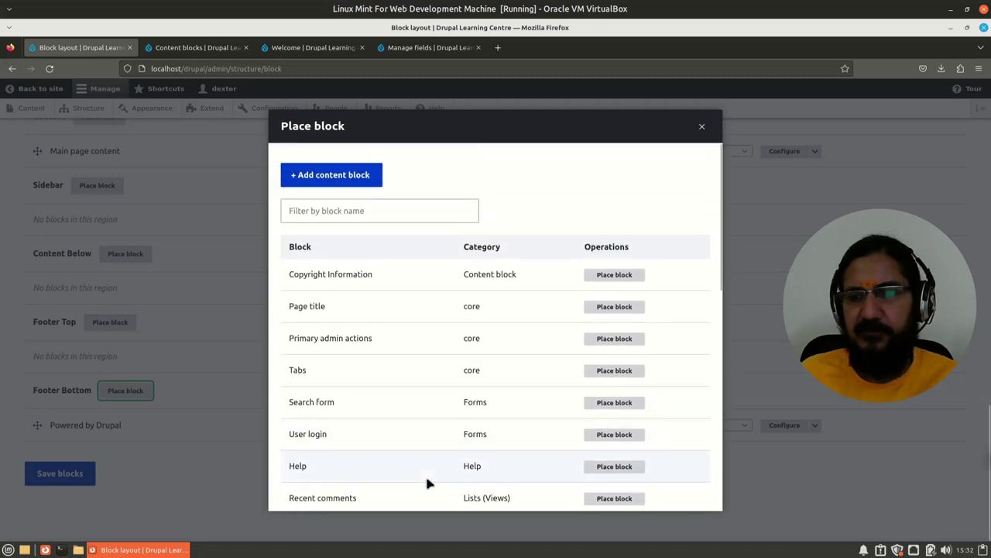
pyautogui.scroll(3, 402, 349)
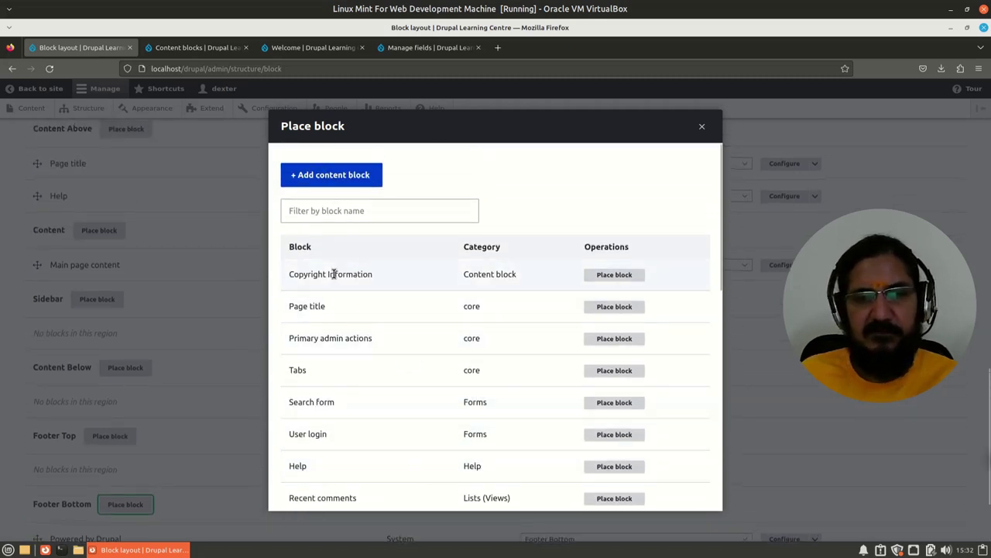
pyautogui.click(626, 276)
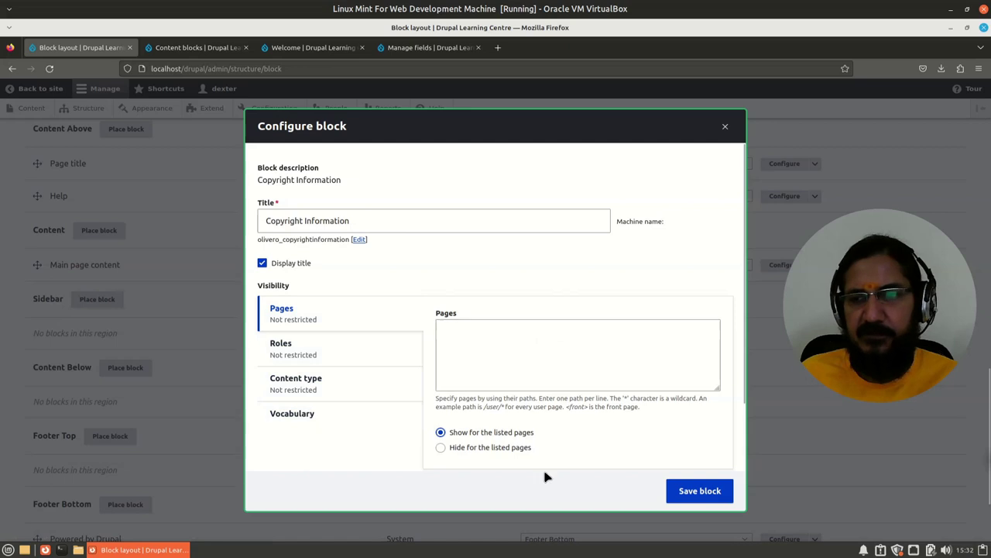
# Step: Save Copyright Information in Footer Bottom and the block layout, then return to the Welcome page
pyautogui.click(700, 492)
pyautogui.click(700, 493)
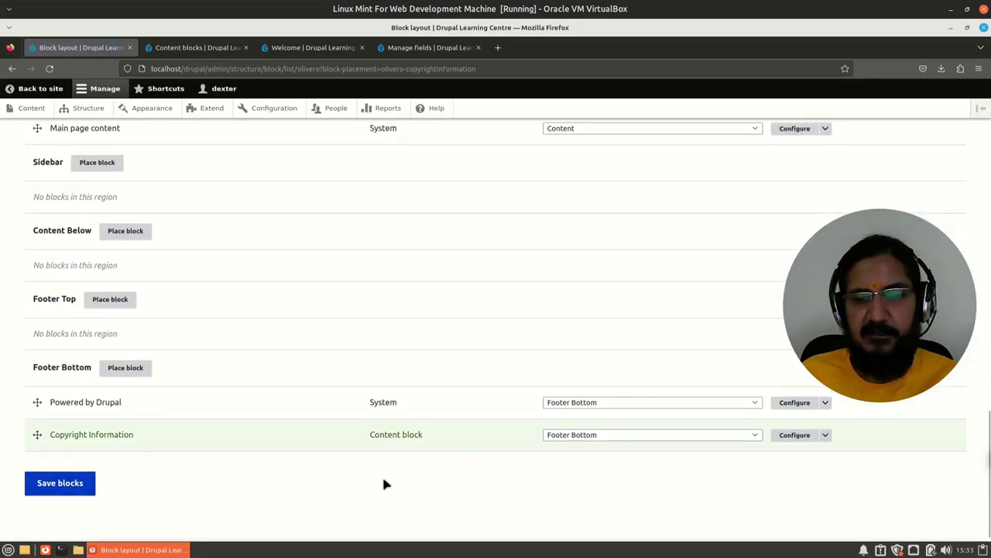
pyautogui.click(61, 484)
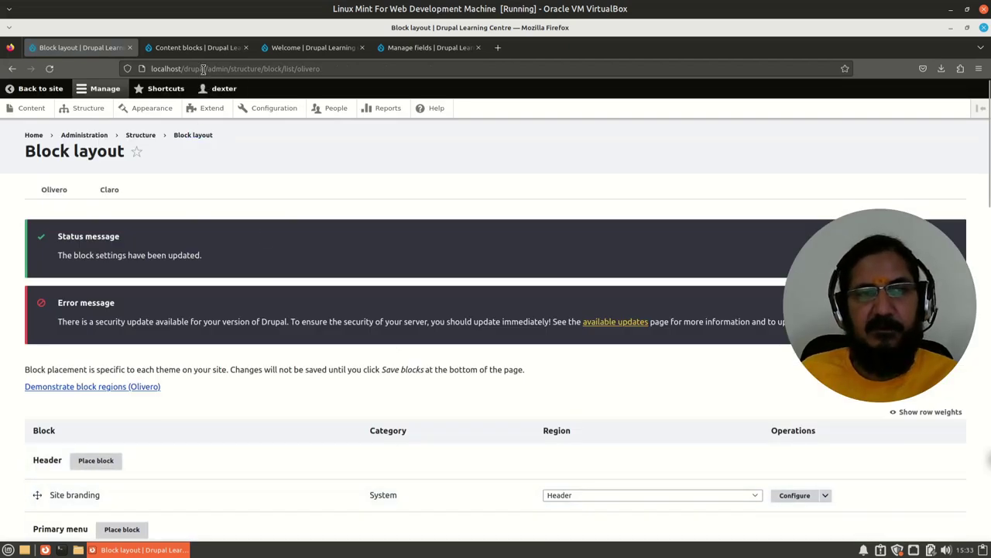
pyautogui.click(317, 47)
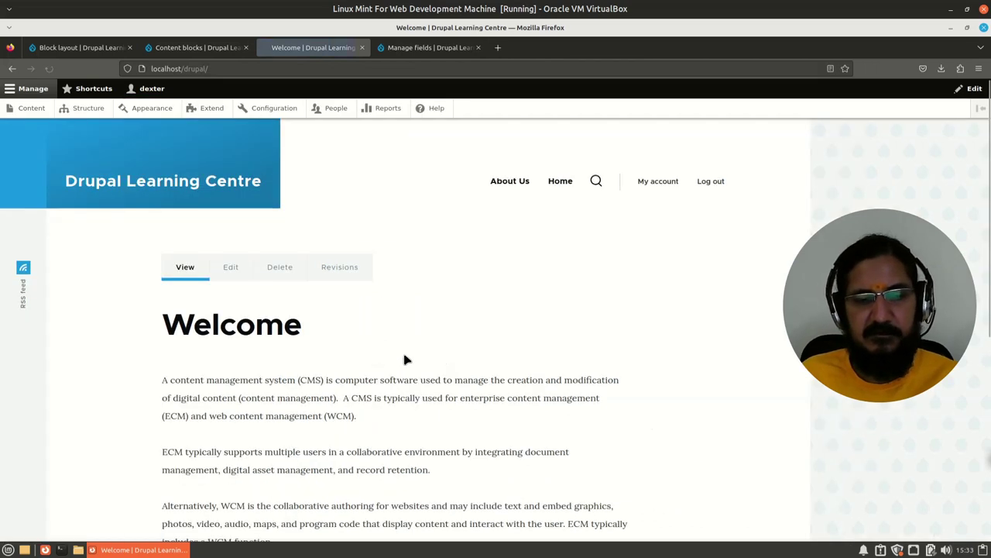
# Step: Check that the Welcome page footer shows Copyright Information with 'CopyRights 2022-2023'
pyautogui.scroll(-2, 404, 354)
pyautogui.scroll(-2, 404, 354)
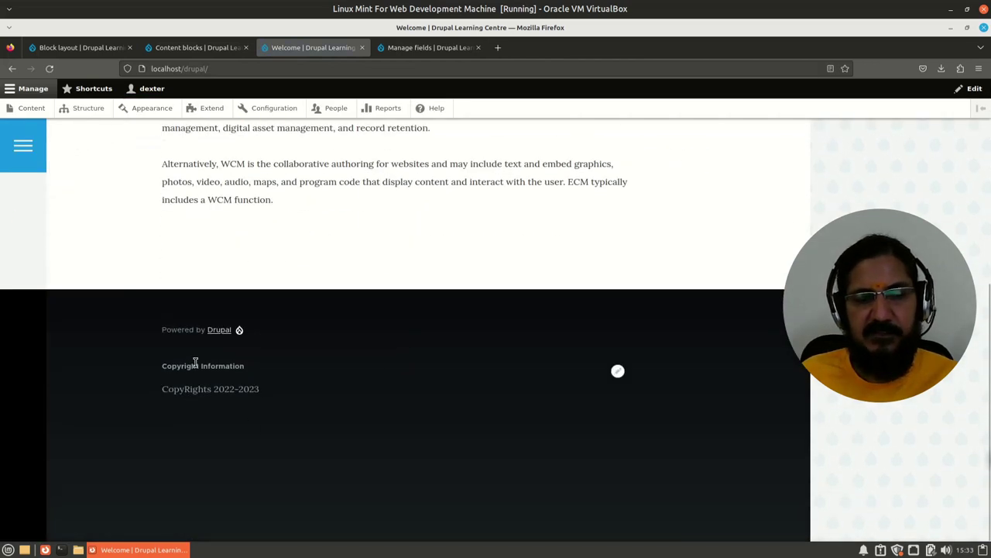
pyautogui.moveTo(175, 367); pyautogui.dragTo(277, 374)
pyautogui.click(271, 393)
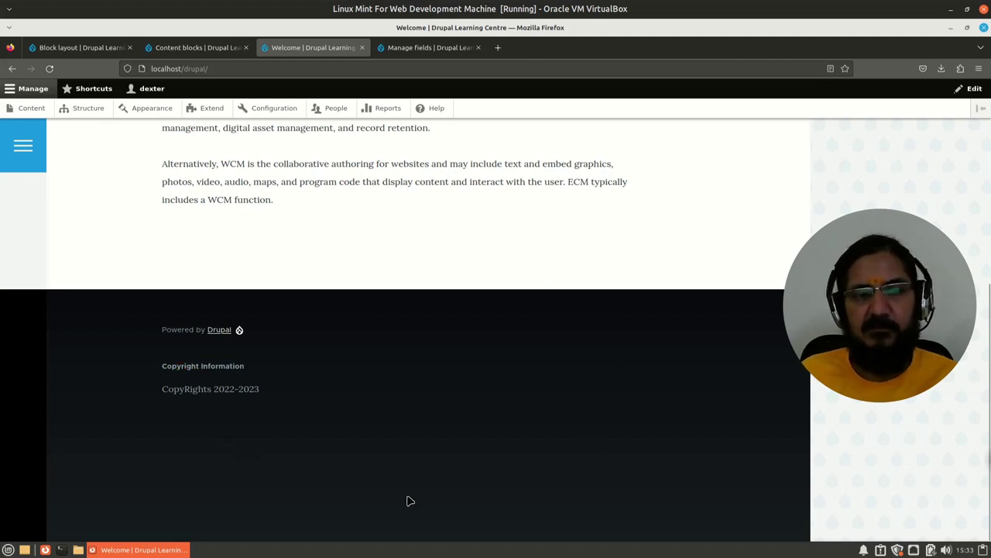
pyautogui.scroll(3, 422, 491)
pyautogui.scroll(-3, 343, 414)
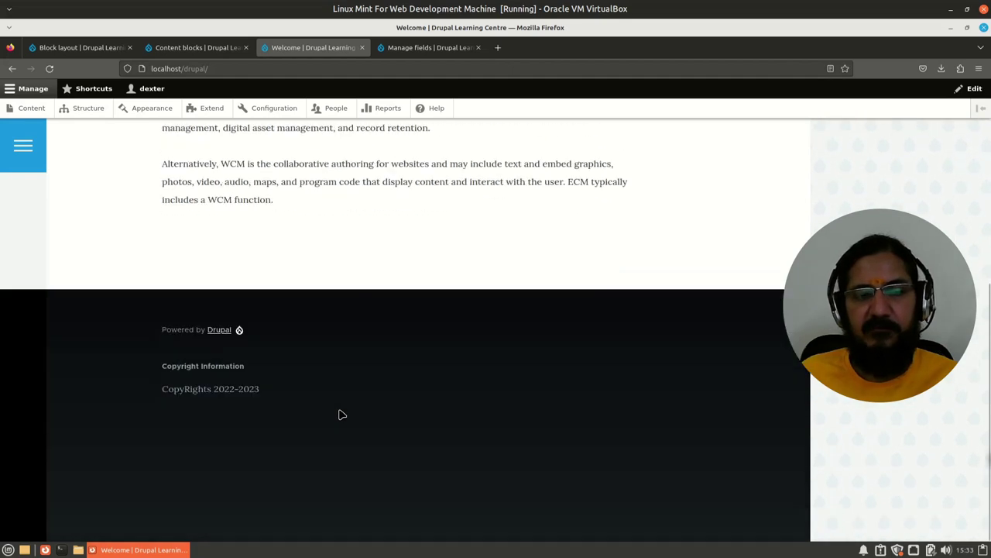